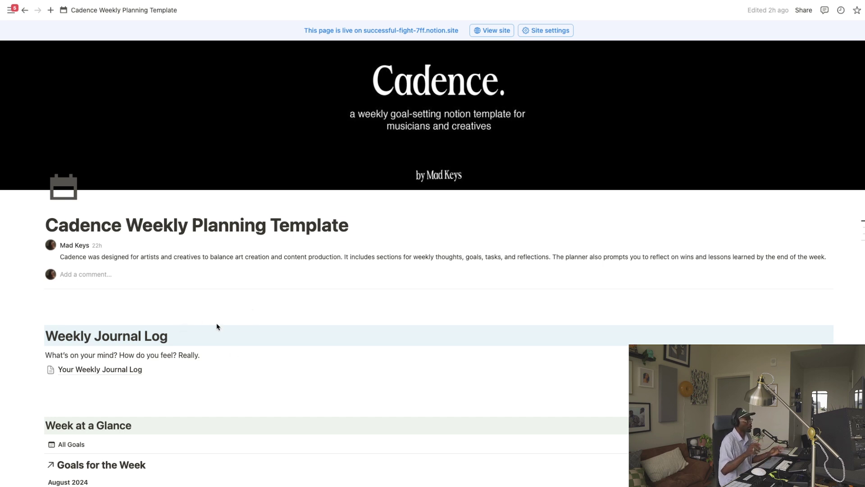
# Look over the Cadence Weekly Planning Template page and open the Your Weekly Journal Log subpage
pyautogui.scroll(-3, 169, 299)
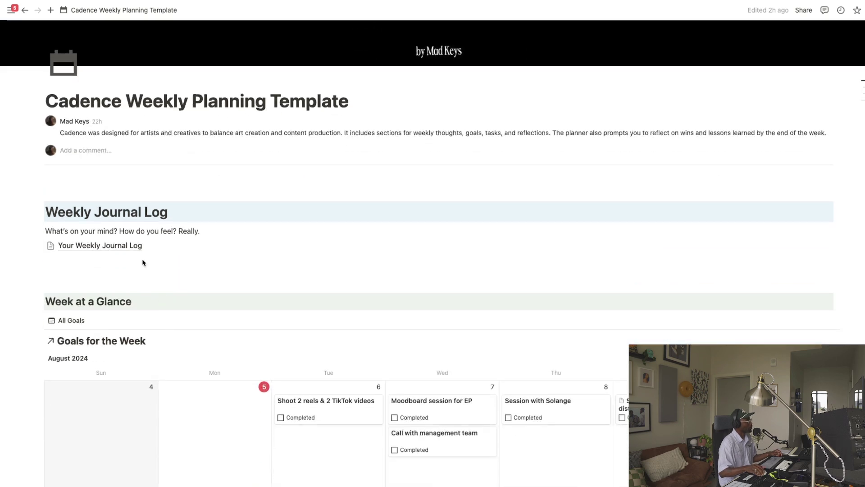
pyautogui.scroll(3, 144, 263)
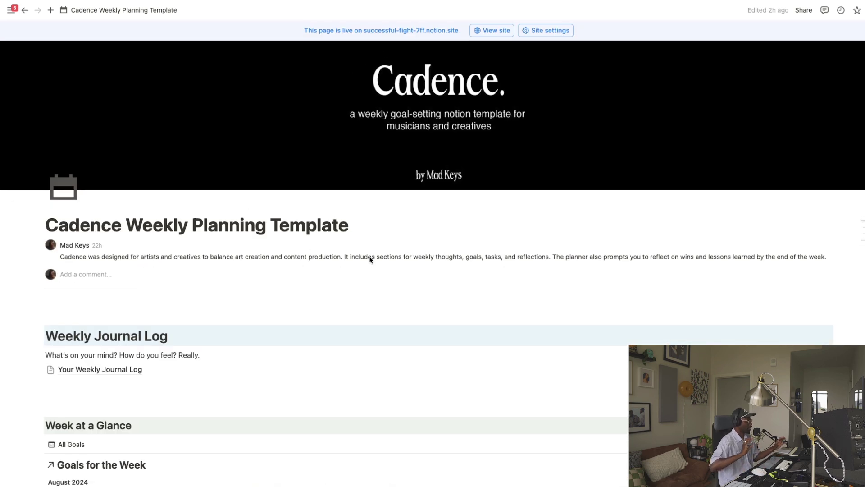
pyautogui.scroll(-3, 257, 299)
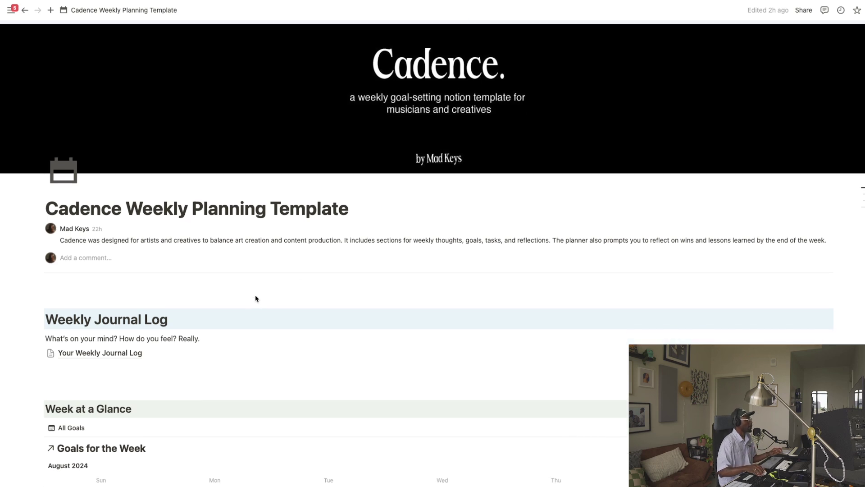
pyautogui.scroll(-5, 123, 299)
pyautogui.scroll(5, 118, 303)
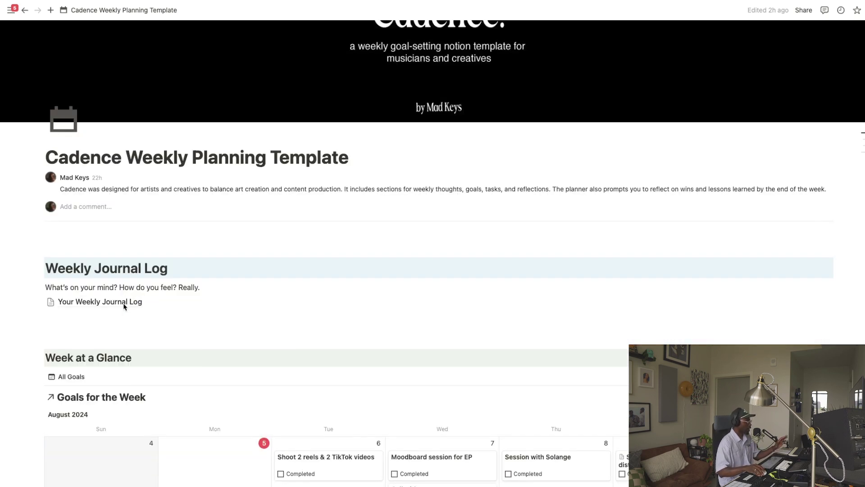
pyautogui.click(126, 302)
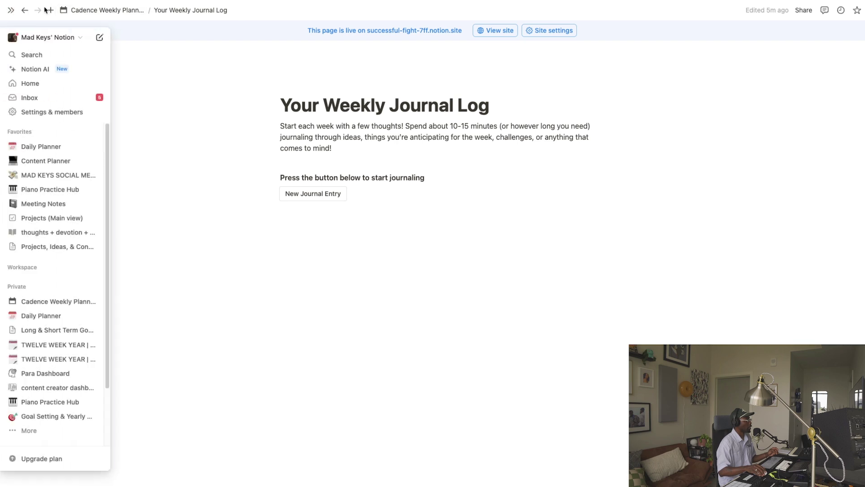
# Return to the planning template's main page and reopen Your Weekly Journal Log
pyautogui.click(87, 10)
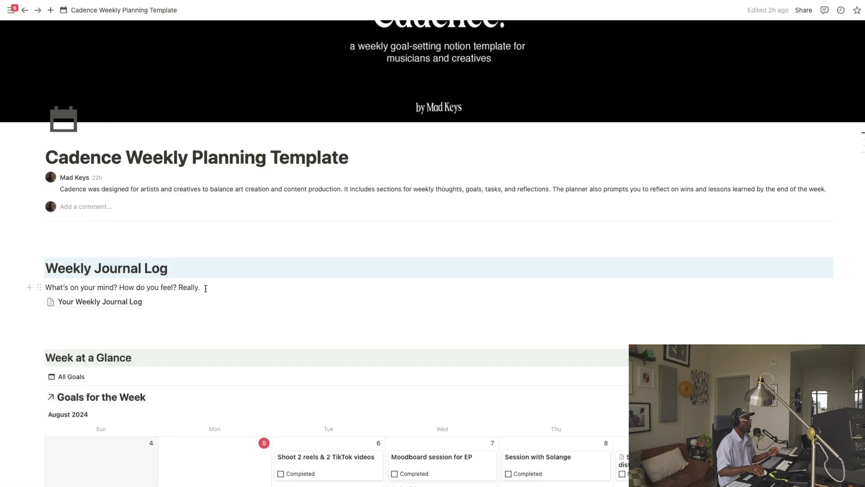
pyautogui.scroll(-4, 205, 287)
pyautogui.scroll(5, 246, 189)
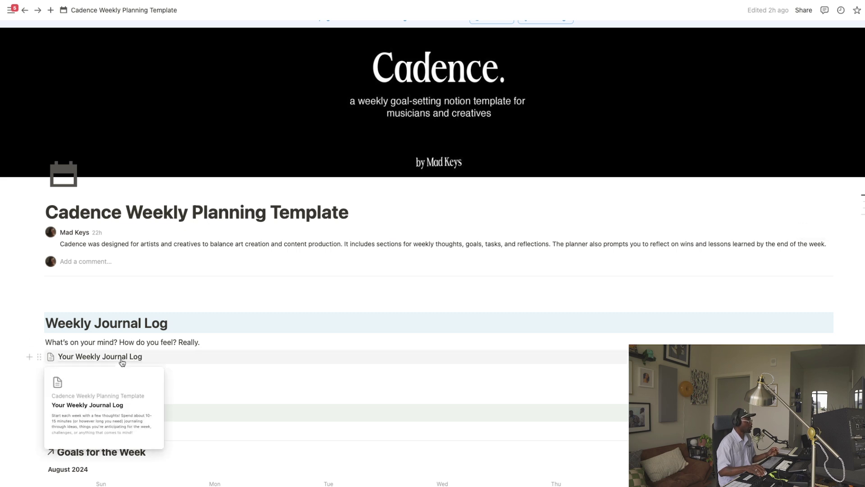
pyautogui.click(121, 357)
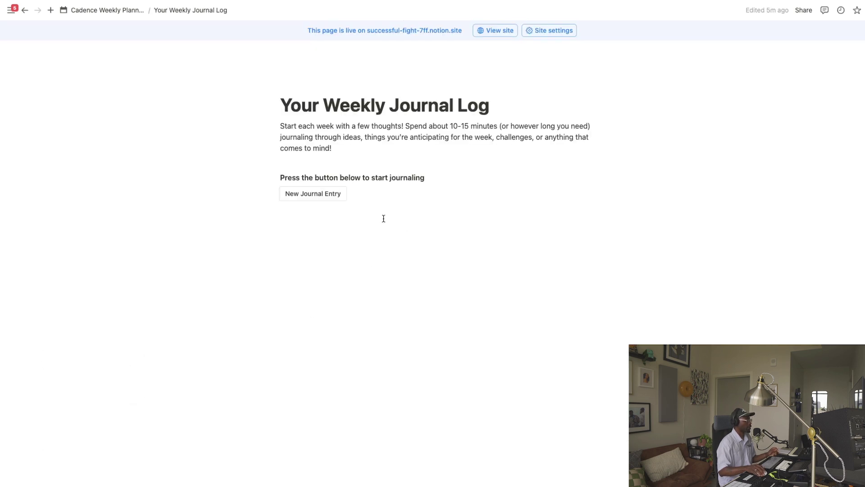
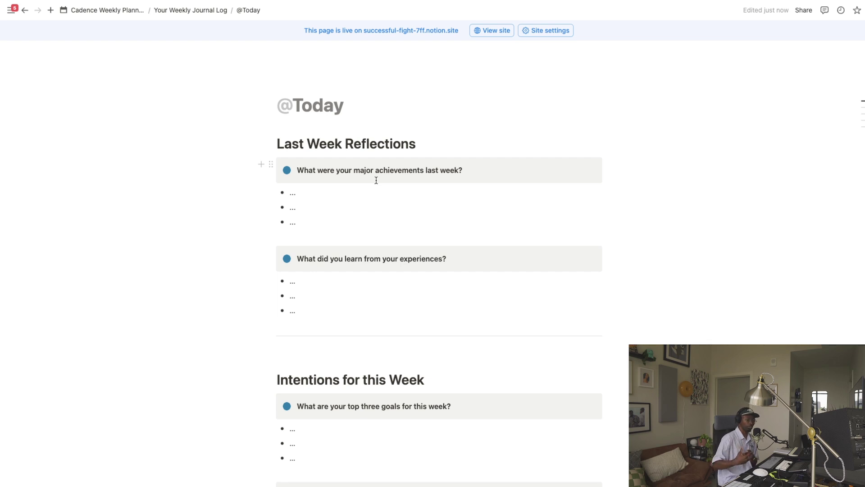
pyautogui.click(318, 107)
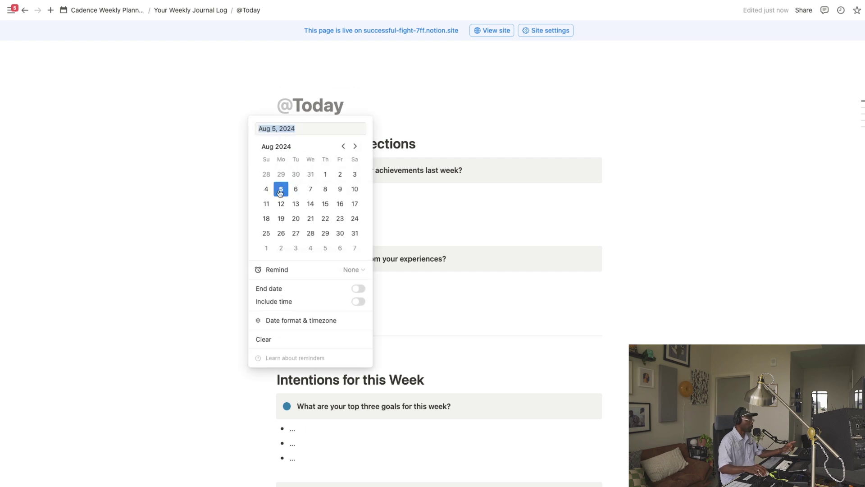
pyautogui.scroll(-1, 307, 136)
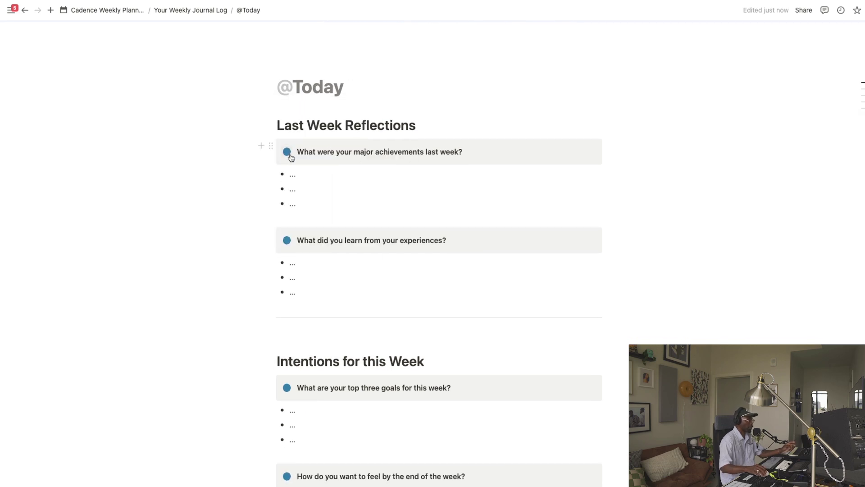
pyautogui.scroll(-1, 426, 198)
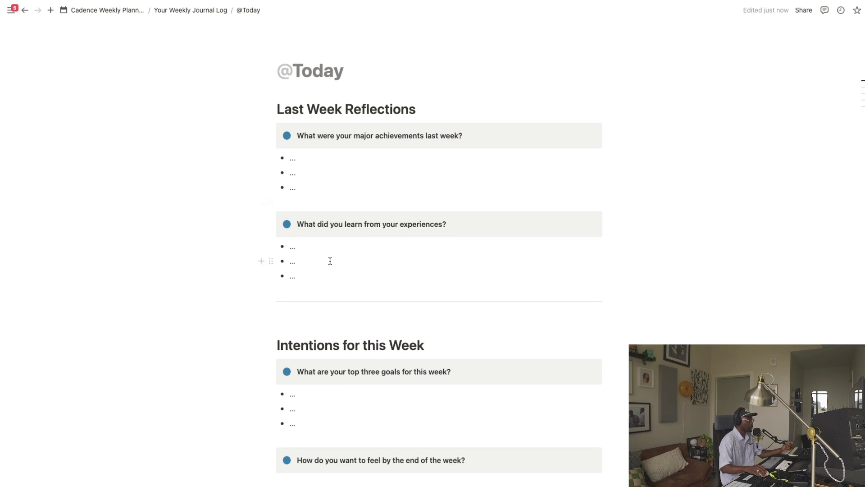
pyautogui.scroll(-4, 330, 258)
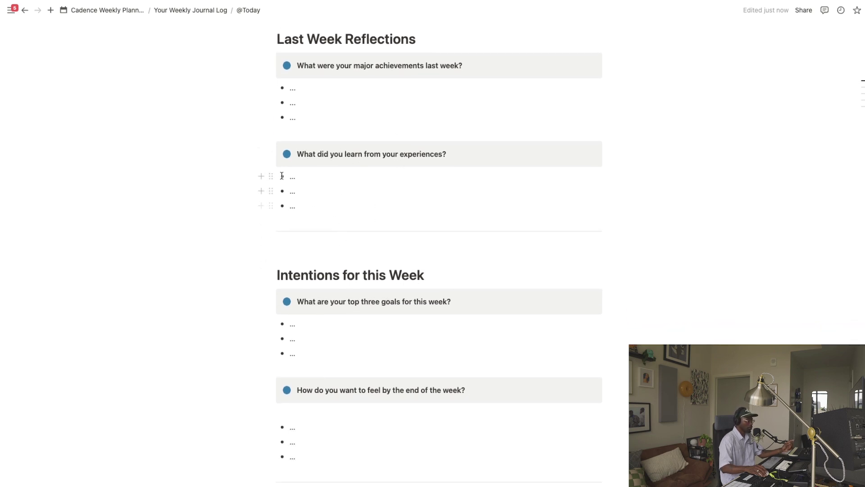
# Replace the last placeholder bullet under "What did you learn from your experiences?" with "Something"
pyautogui.click(303, 205)
pyautogui.press('BackSpace')
pyautogui.press('BackSpace')
pyautogui.press('BackSpace')
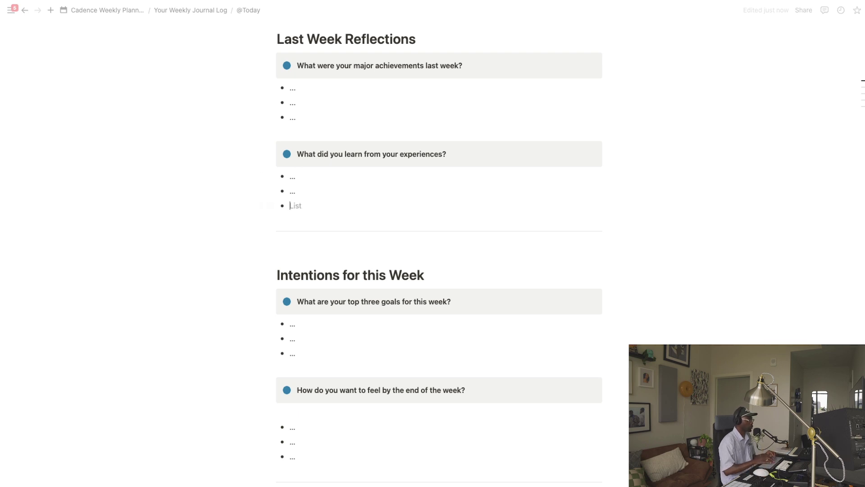
pyautogui.write('Something')
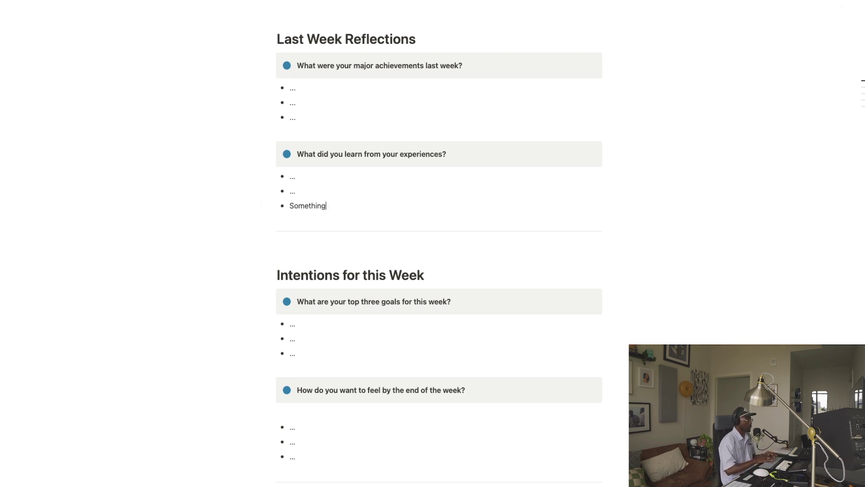
# Add the sample bullets "Something", "ggg" and "ggg" below the last filled bullet of the experiences question
pyautogui.press('Return')
pyautogui.write('Somet')
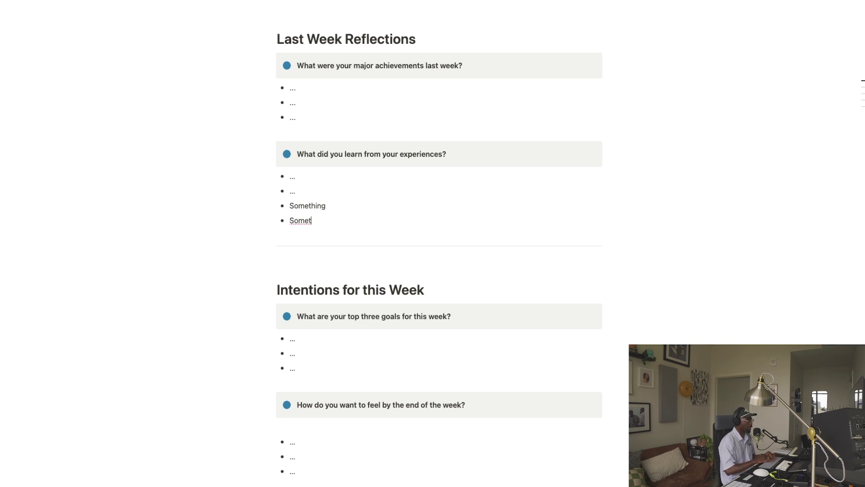
pyautogui.write('hing')
pyautogui.press('Return')
pyautogui.press('Return')
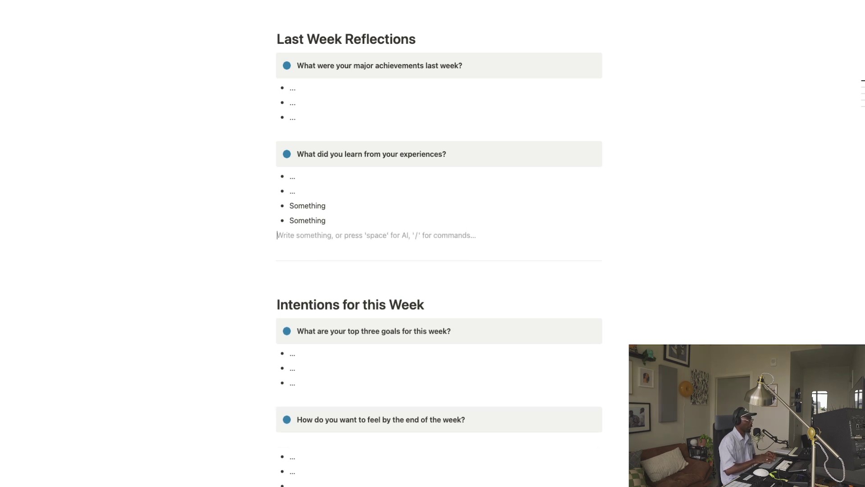
pyautogui.write('- ggg')
pyautogui.press('Return')
pyautogui.write('ggg')
pyautogui.press('Return')
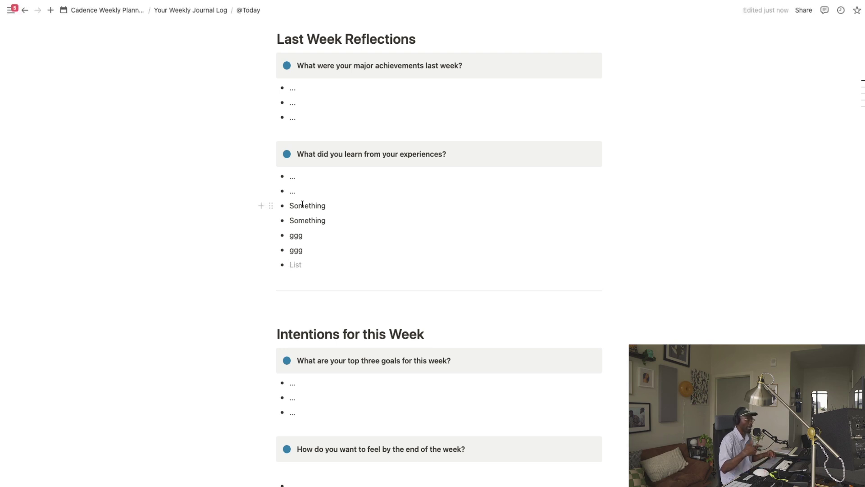
# Delete the sample bullets under "What did you learn from your experiences?" and restore the "..." placeholder
pyautogui.press('BackSpace')
pyautogui.press('BackSpace')
pyautogui.press('BackSpace')
pyautogui.press('BackSpace')
pyautogui.press('BackSpace')
pyautogui.press('BackSpace')
pyautogui.press('BackSpace')
pyautogui.press('BackSpace')
pyautogui.press('BackSpace')
pyautogui.press('BackSpace')
pyautogui.press('BackSpace')
pyautogui.press('BackSpace')
pyautogui.press('BackSpace')
pyautogui.press('BackSpace')
pyautogui.press('BackSpace')
pyautogui.press('BackSpace')
pyautogui.press('BackSpace')
pyautogui.press('BackSpace')
pyautogui.press('BackSpace')
pyautogui.press('BackSpace')
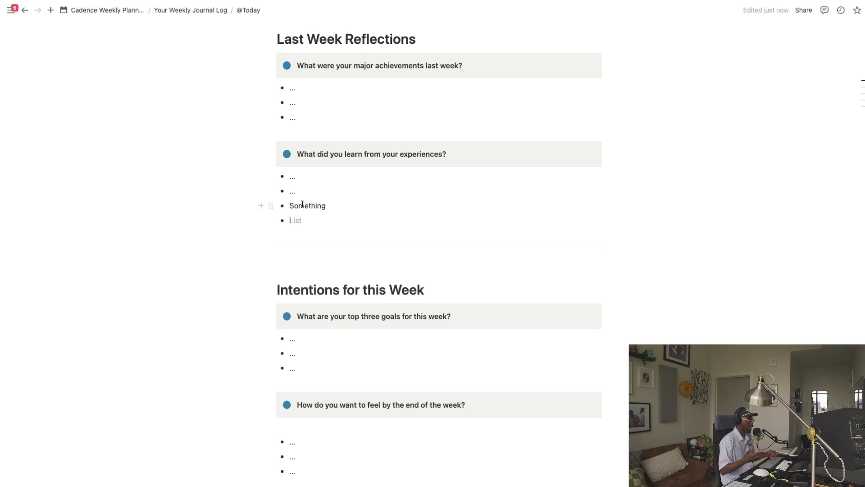
pyautogui.write('...')
# Examine the journal entry's Intentions for this Week, Creative Exploration, Gratitude and Free Journaling sections
pyautogui.scroll(-5, 396, 241)
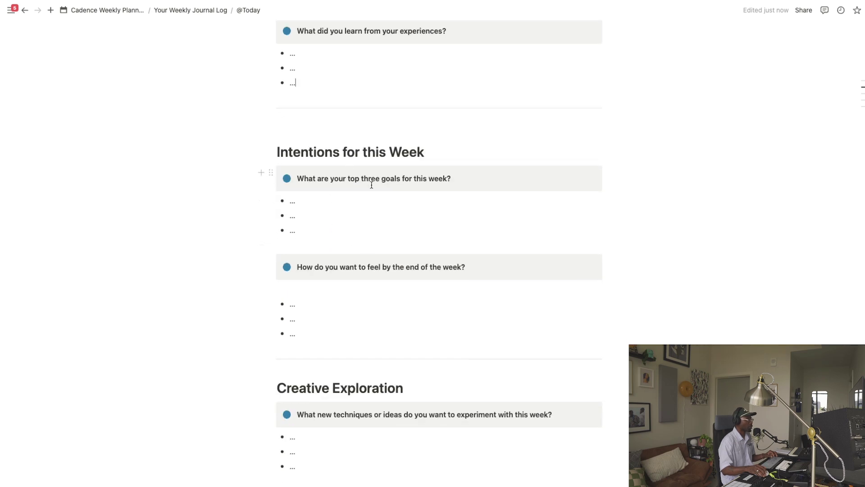
pyautogui.scroll(-1, 378, 198)
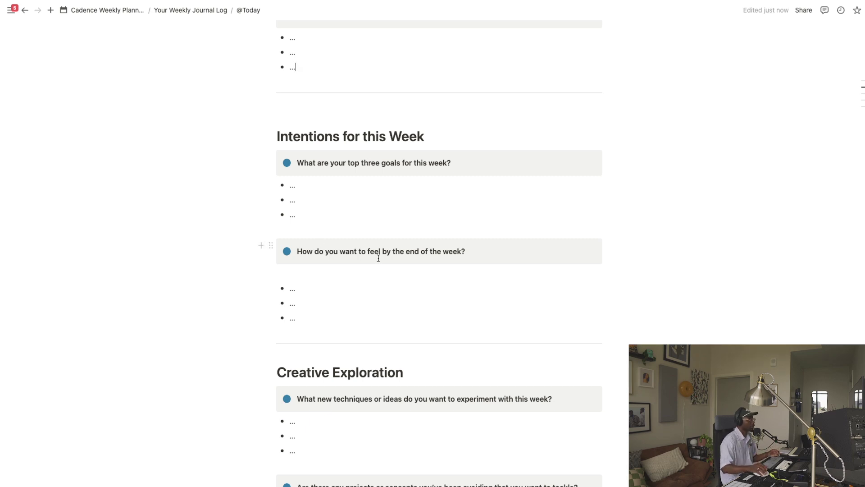
pyautogui.scroll(-4, 352, 244)
pyautogui.scroll(-4, 438, 222)
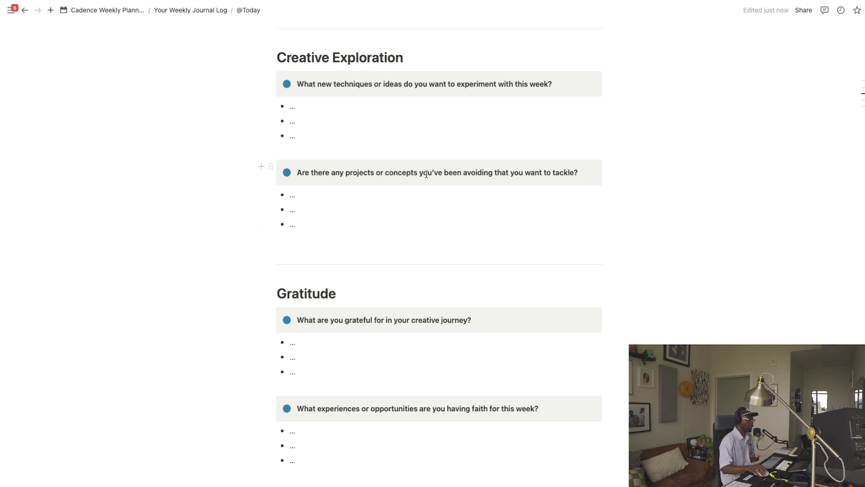
pyautogui.scroll(-5, 426, 174)
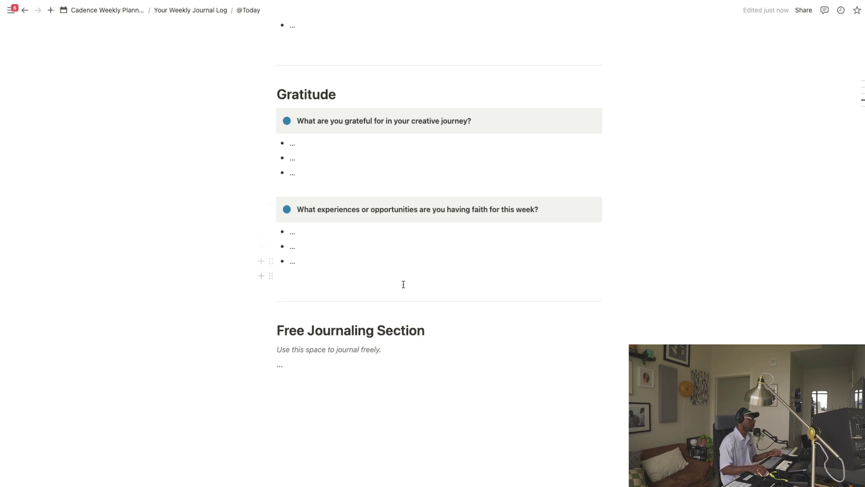
pyautogui.scroll(-1, 403, 283)
pyautogui.click(362, 353)
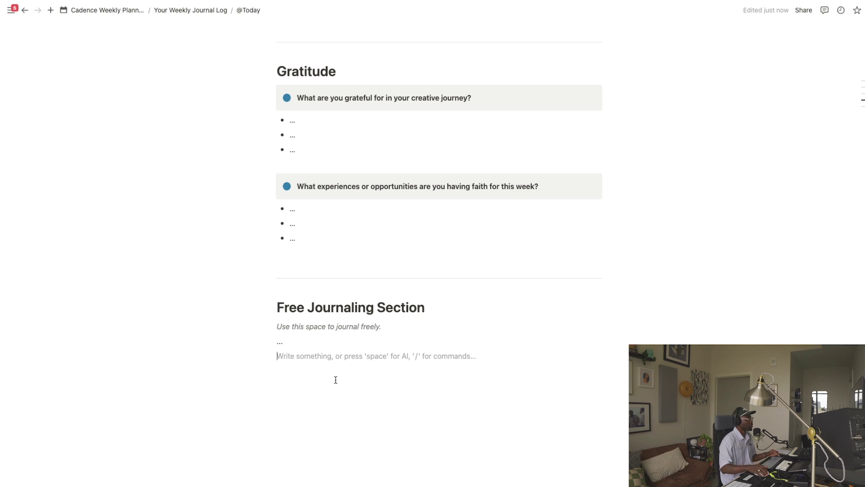
pyautogui.scroll(3, 335, 379)
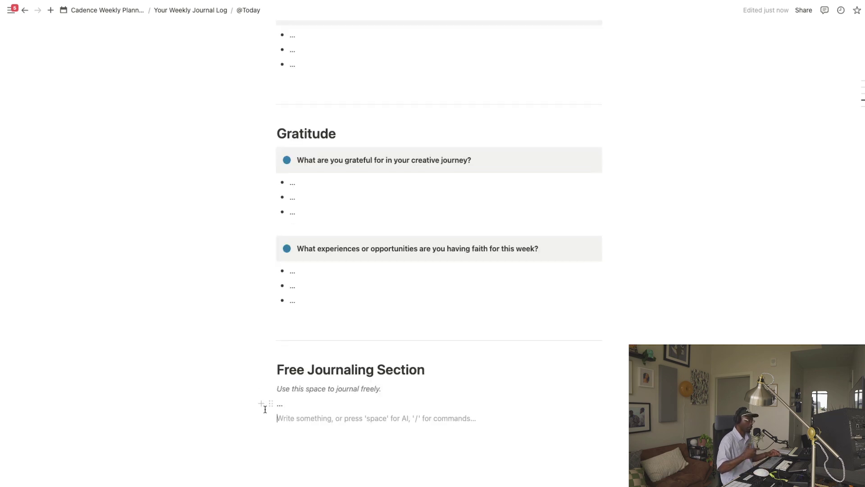
pyautogui.scroll(15, 257, 341)
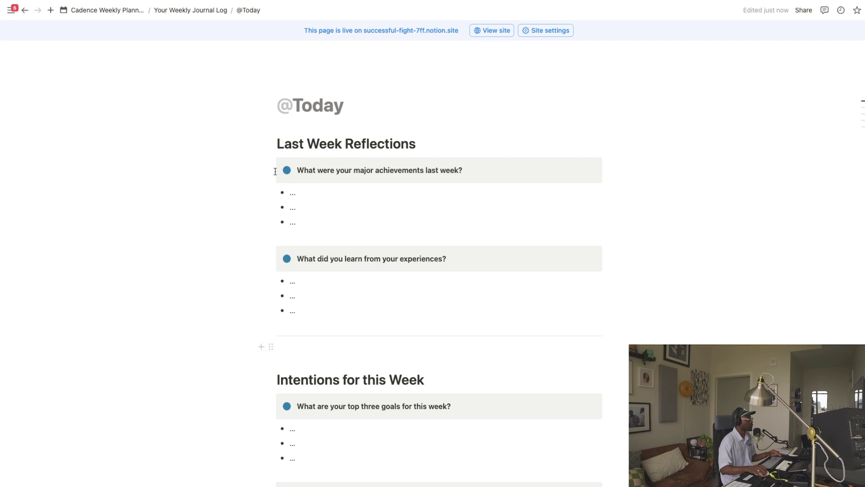
# Go back through the journal log to the planning template page and show its Week at a Glance calendar
pyautogui.moveTo(40, 42)
pyautogui.click(199, 10)
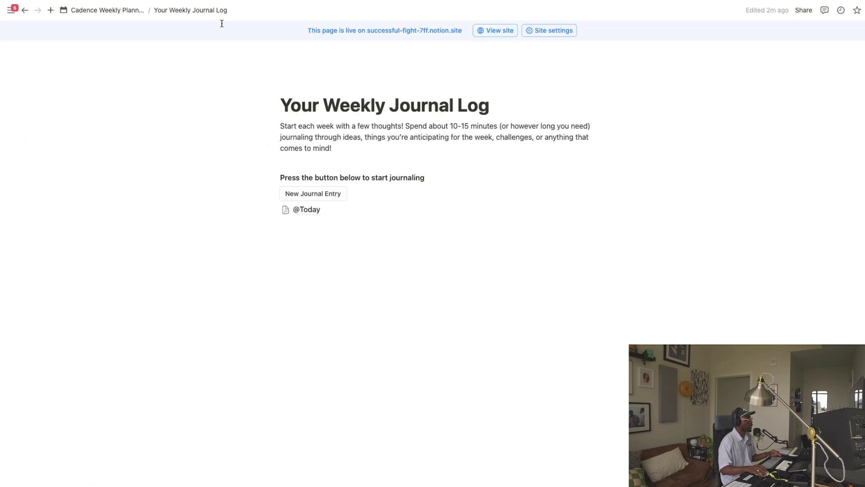
pyautogui.click(138, 11)
pyautogui.scroll(-5, 362, 252)
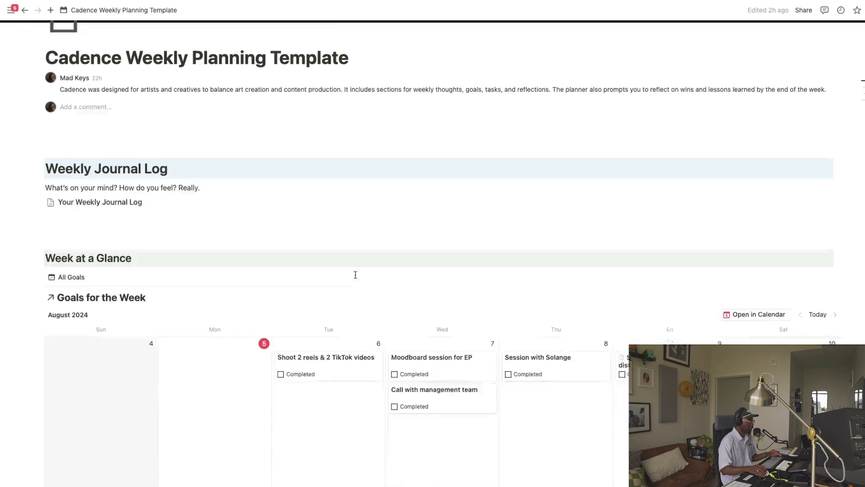
pyautogui.scroll(-3, 356, 275)
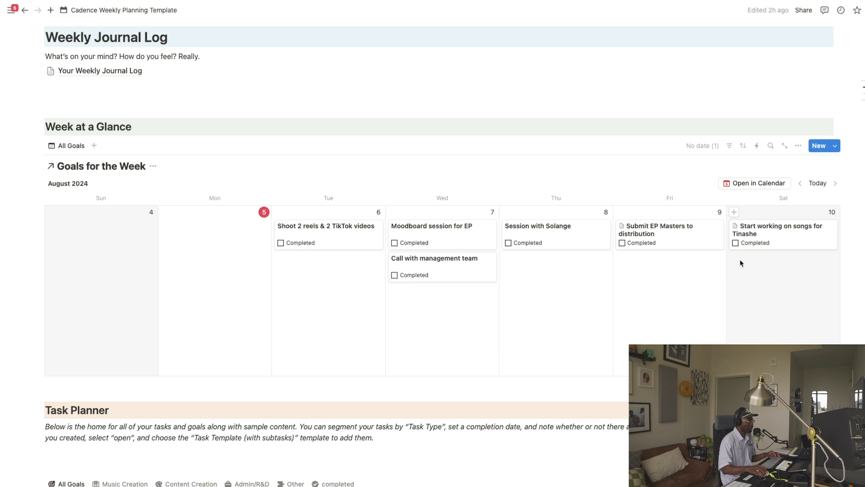
# Examine the weekly goals calendar and the All Goals table in the Task Planner section
pyautogui.scroll(-1, 742, 263)
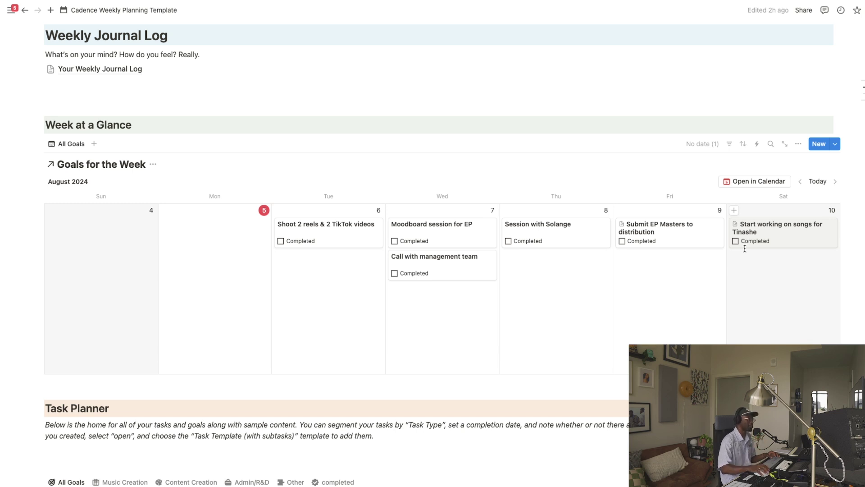
pyautogui.scroll(-1, 685, 248)
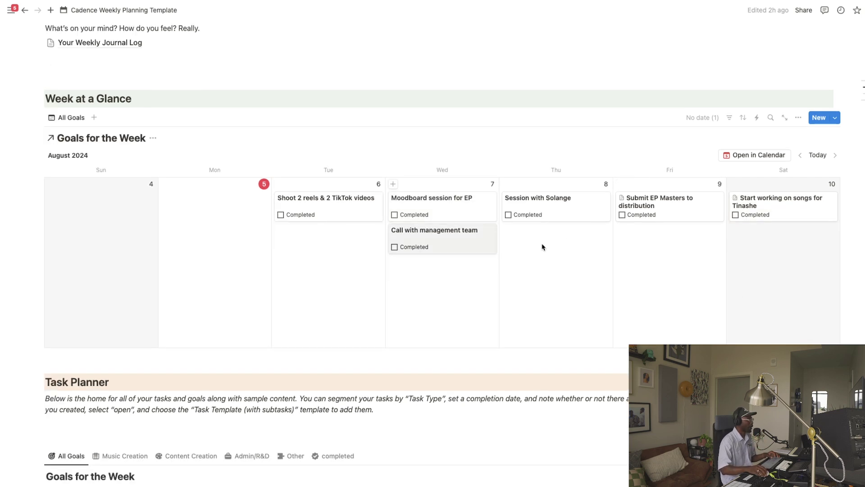
pyautogui.scroll(-3, 444, 204)
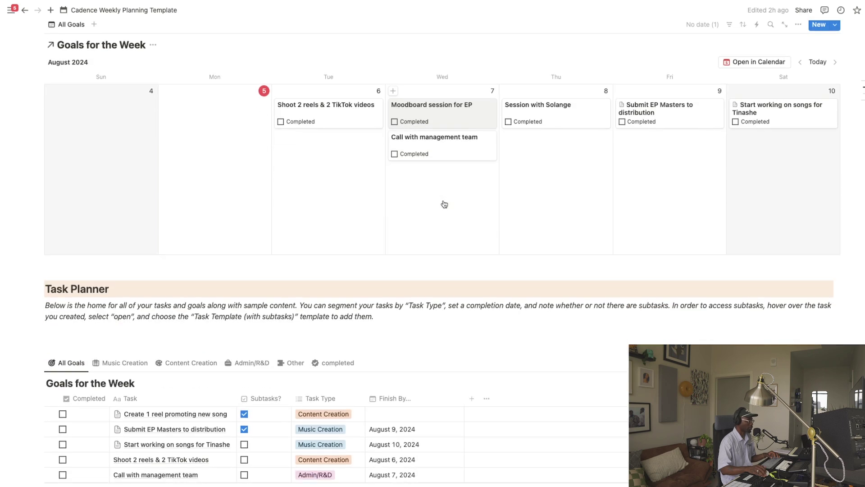
pyautogui.scroll(2, 441, 202)
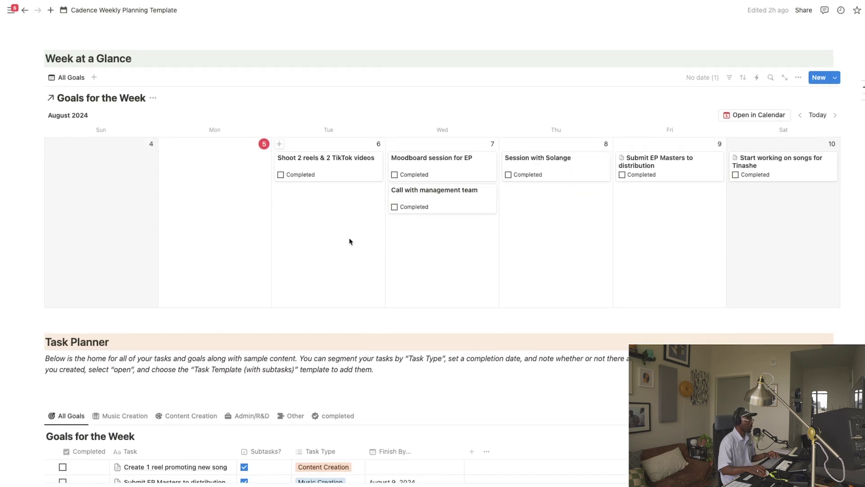
pyautogui.scroll(-5, 350, 241)
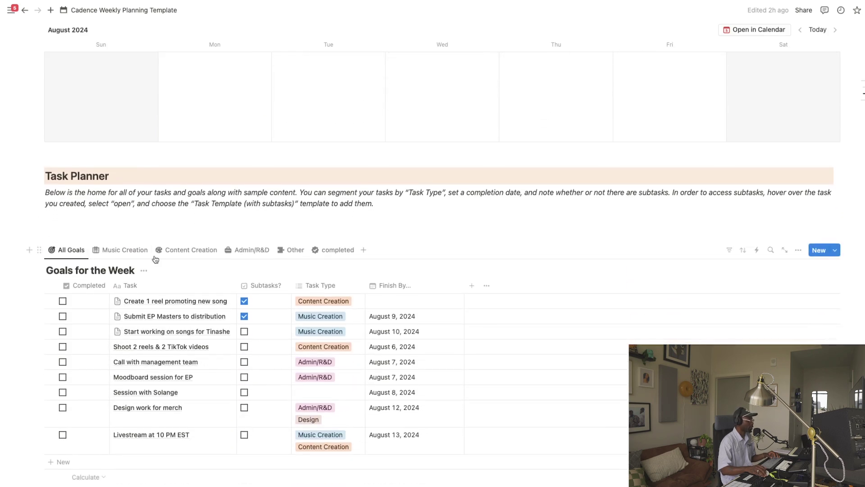
pyautogui.scroll(-1, 211, 261)
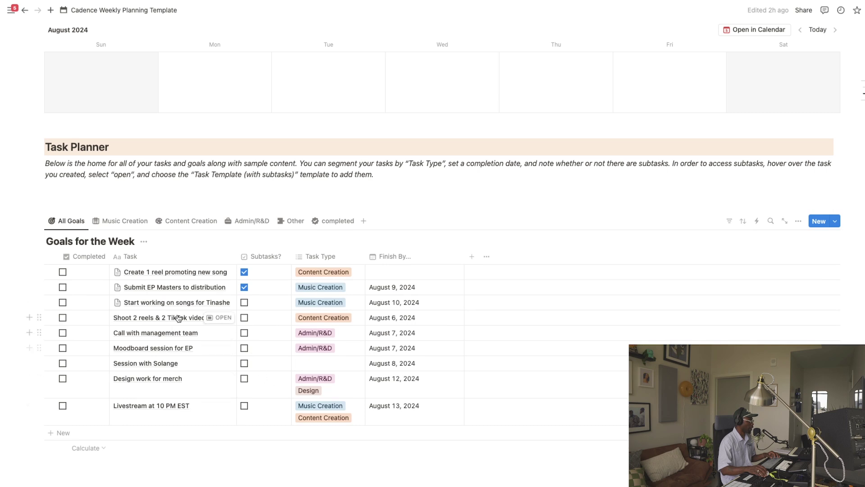
# Compare the Week at a Glance calendar with the Goals for the Week table in the Task Planner section
pyautogui.scroll(10, 113, 266)
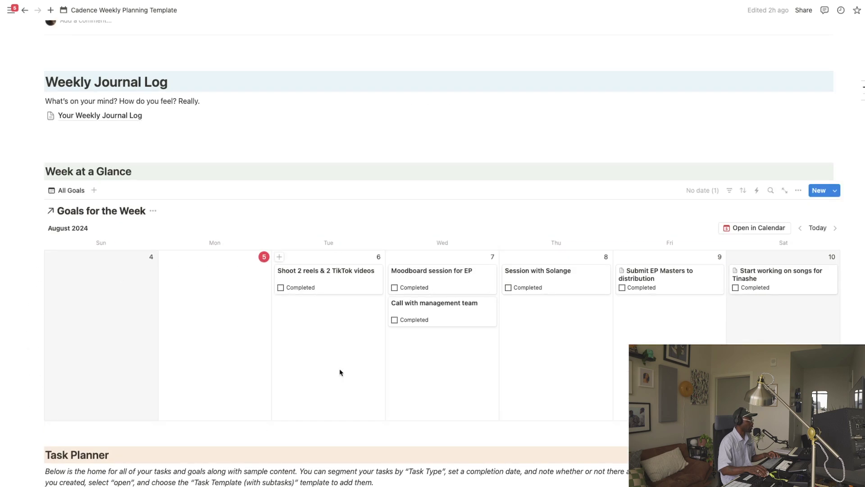
pyautogui.scroll(-10, 348, 310)
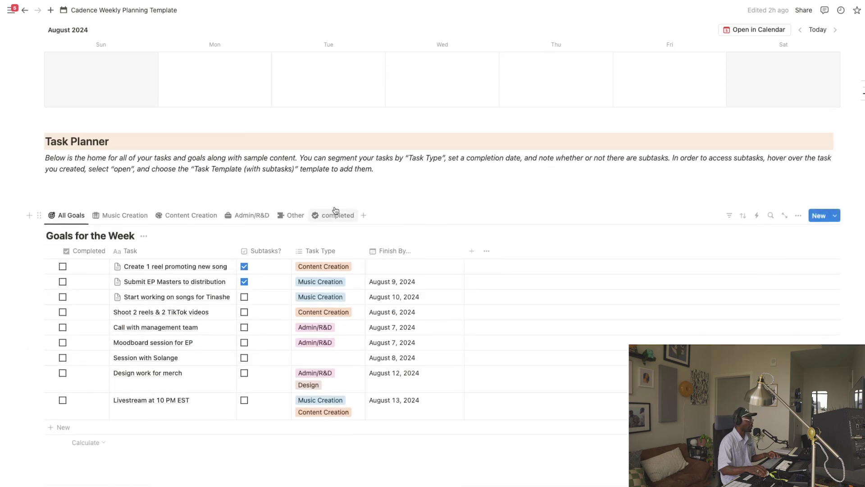
pyautogui.scroll(5, 335, 210)
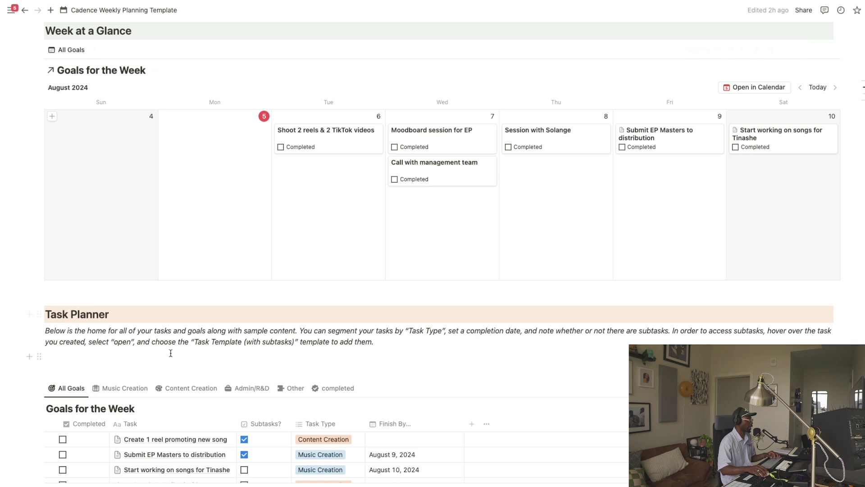
pyautogui.scroll(2, 229, 206)
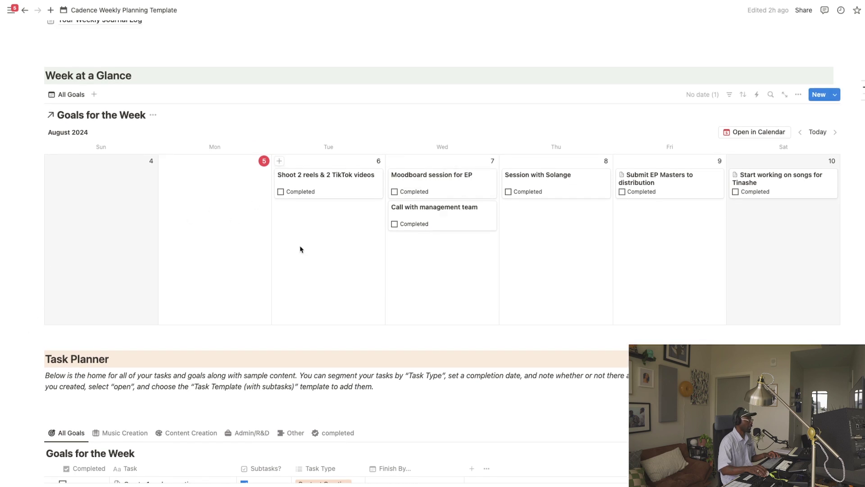
pyautogui.scroll(-12, 601, 228)
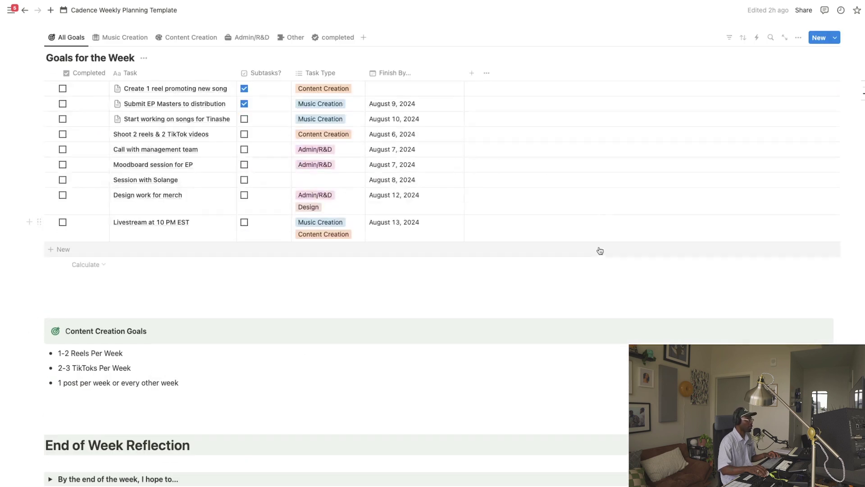
# View the templates available for new tasks in the Goals for the Week table
pyautogui.scroll(3, 601, 251)
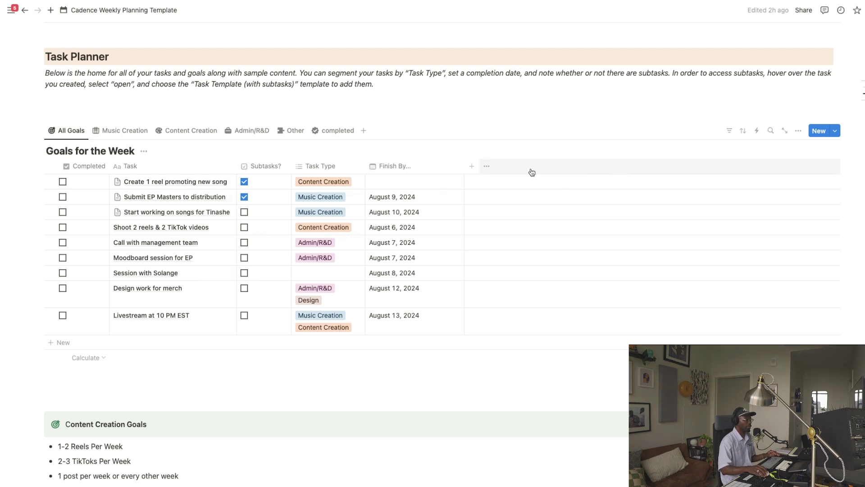
pyautogui.click(836, 131)
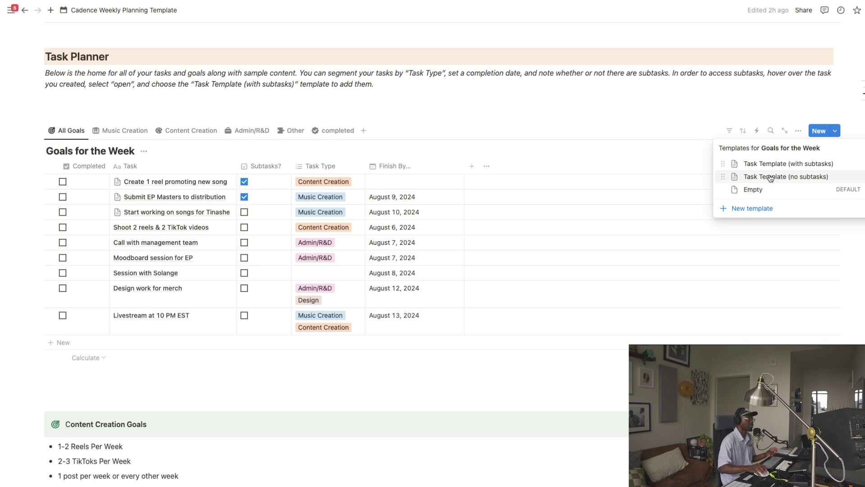
pyautogui.click(511, 129)
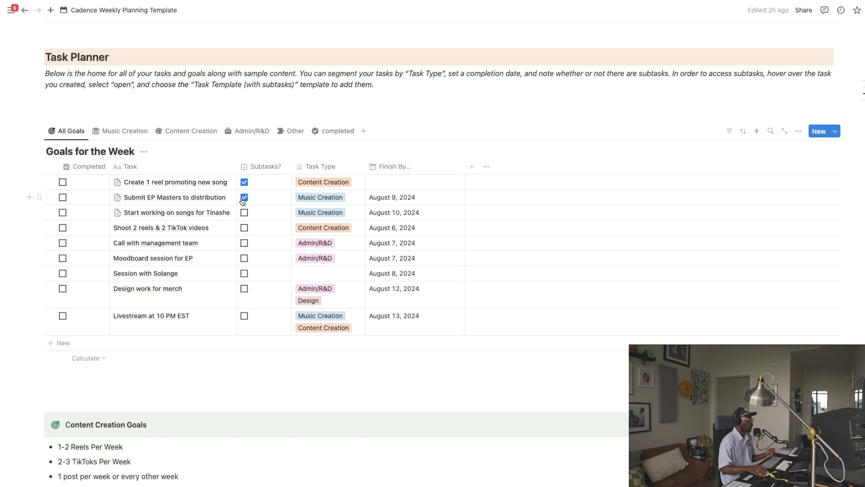
# Open the "Submit EP Masters to distribution" task in center peek and view its properties, goal and subtasks
pyautogui.scroll(1, 270, 194)
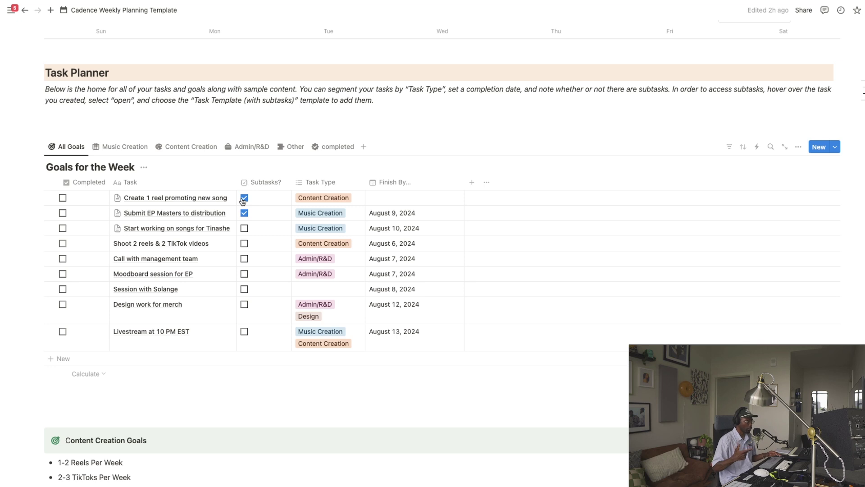
pyautogui.moveTo(1, 158)
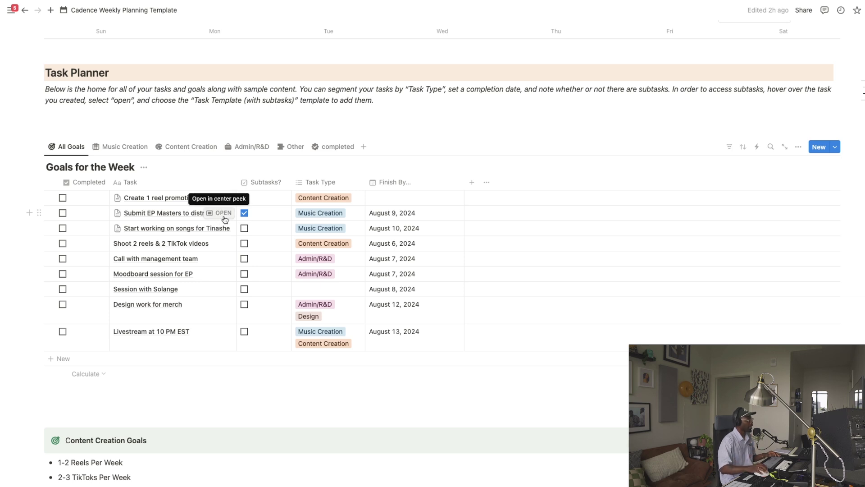
pyautogui.click(223, 213)
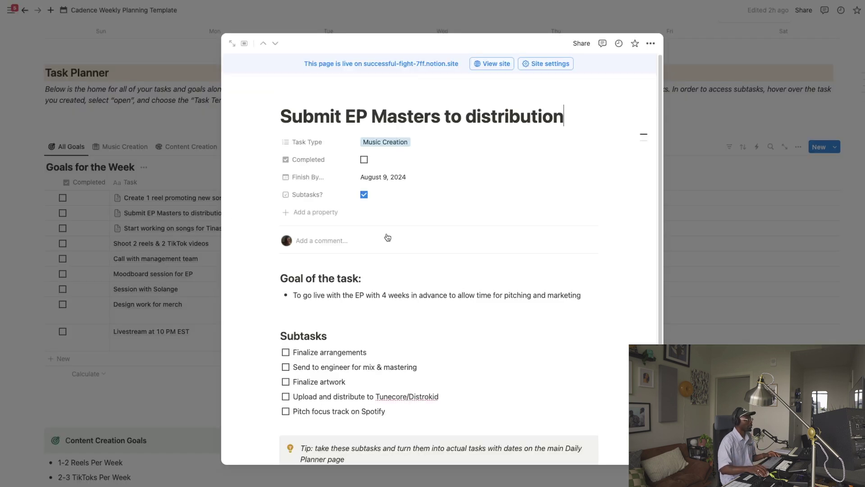
pyautogui.scroll(-1, 425, 258)
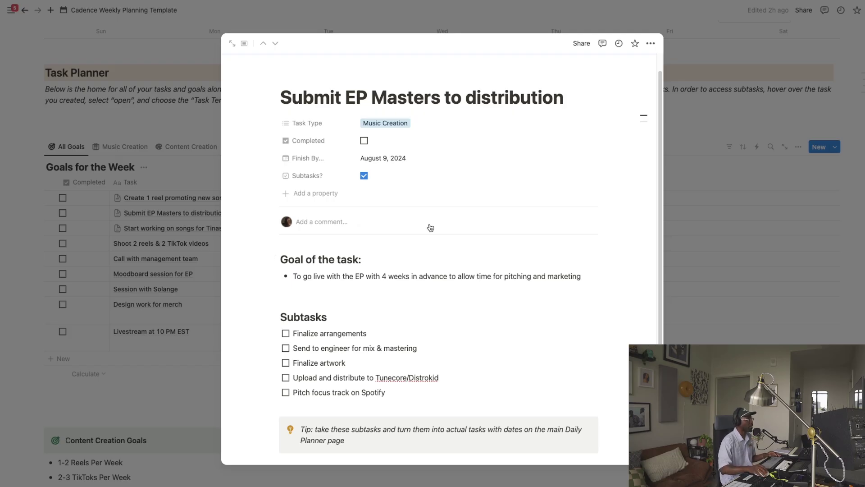
# Create a "Merch Design" Task Type option and assign it to the Submit EP Masters to distribution task
pyautogui.click(388, 123)
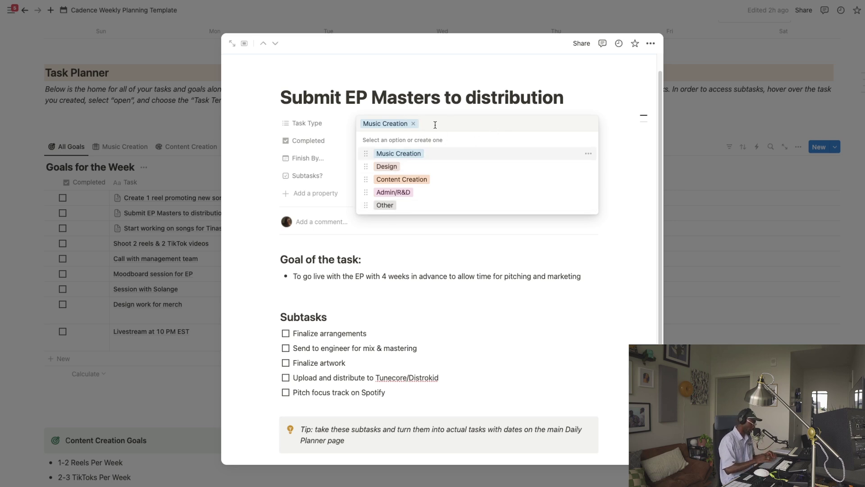
pyautogui.write('Merch Design')
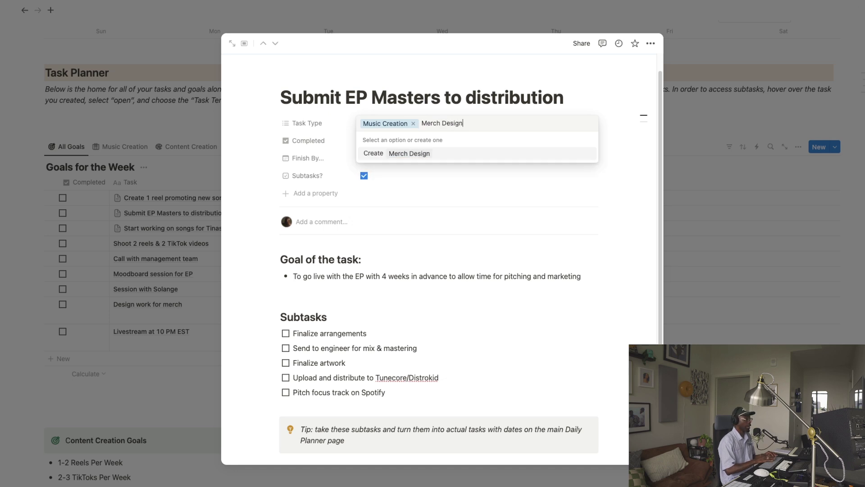
pyautogui.click(413, 155)
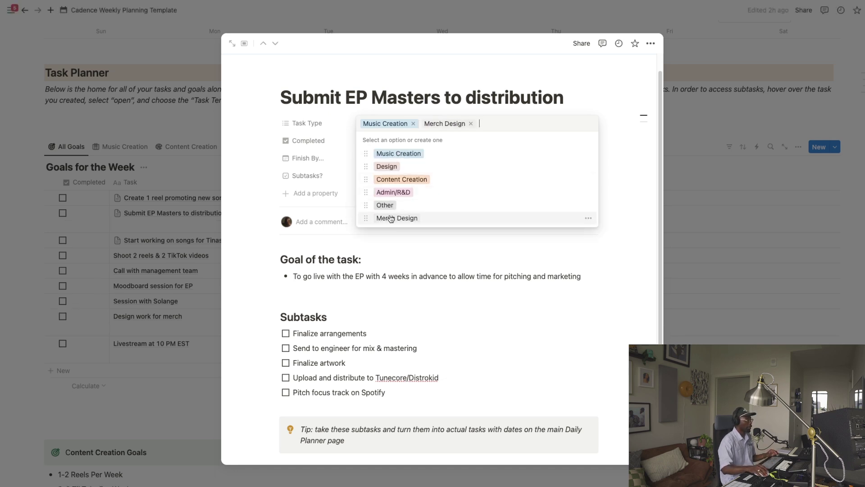
# Try the color Red on the Merch Design option and set it back to Light gray
pyautogui.click(588, 218)
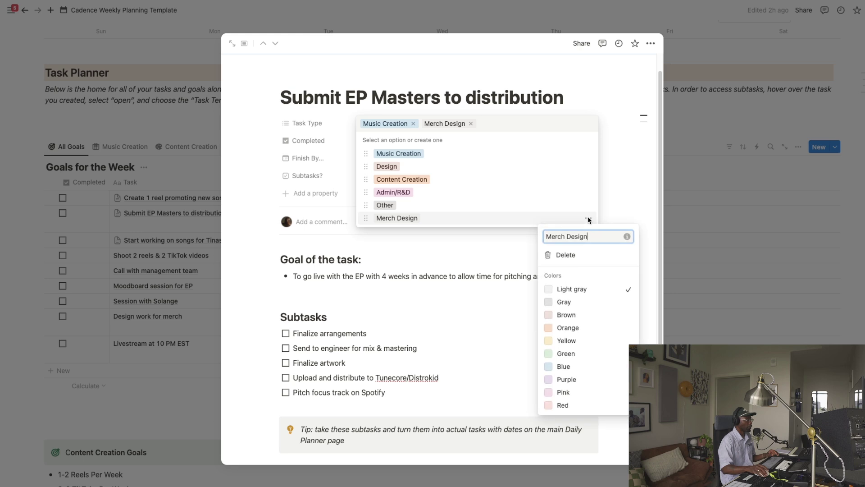
pyautogui.click(568, 405)
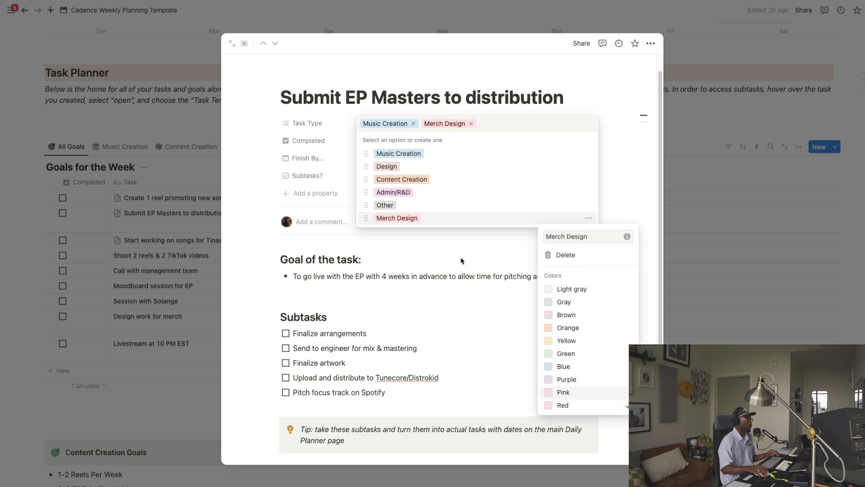
pyautogui.click(570, 290)
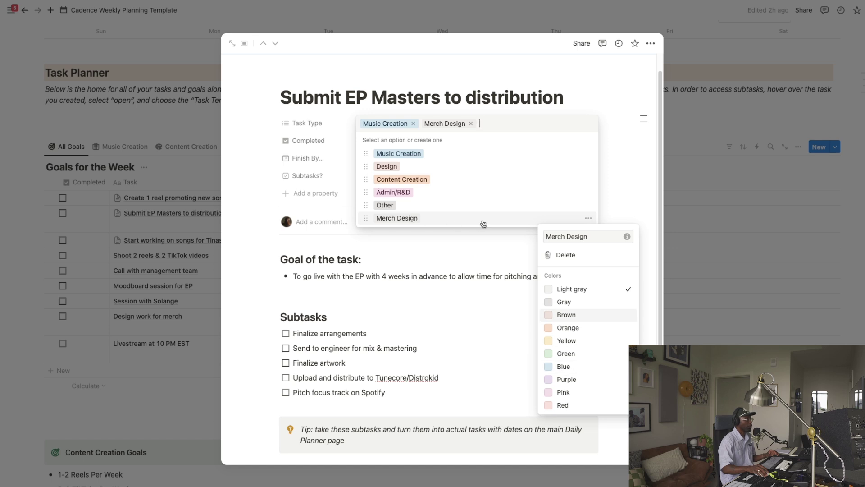
pyautogui.press('Escape')
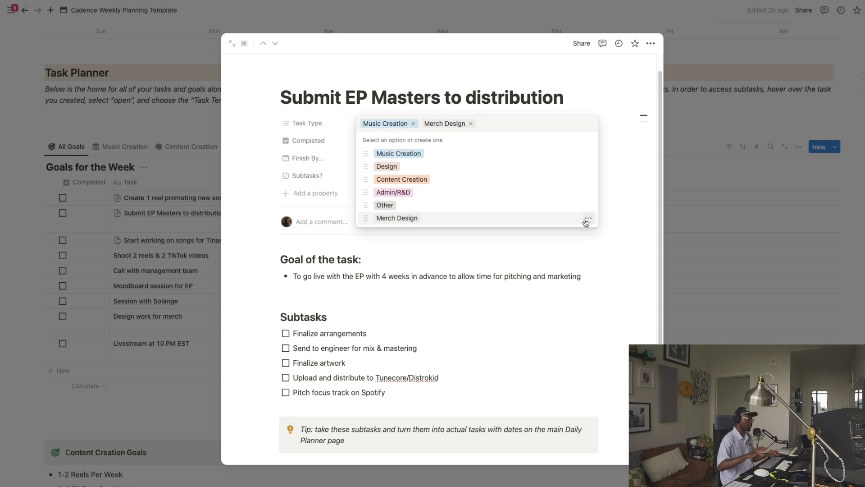
# Delete the Merch Design option from the Task Type property and close the option list
pyautogui.click(587, 220)
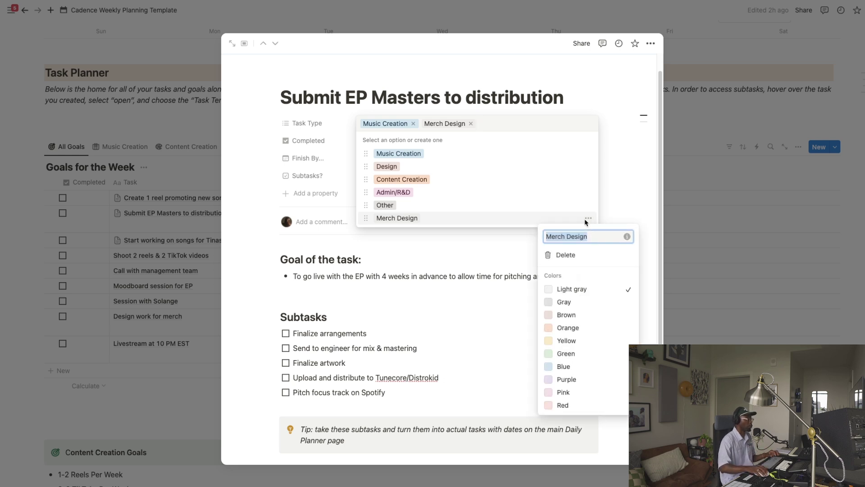
pyautogui.click(566, 255)
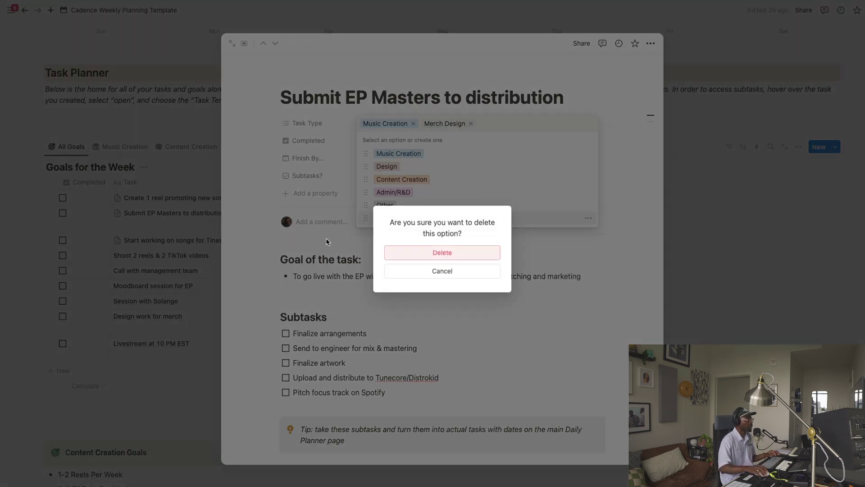
pyautogui.click(451, 254)
pyautogui.click(446, 278)
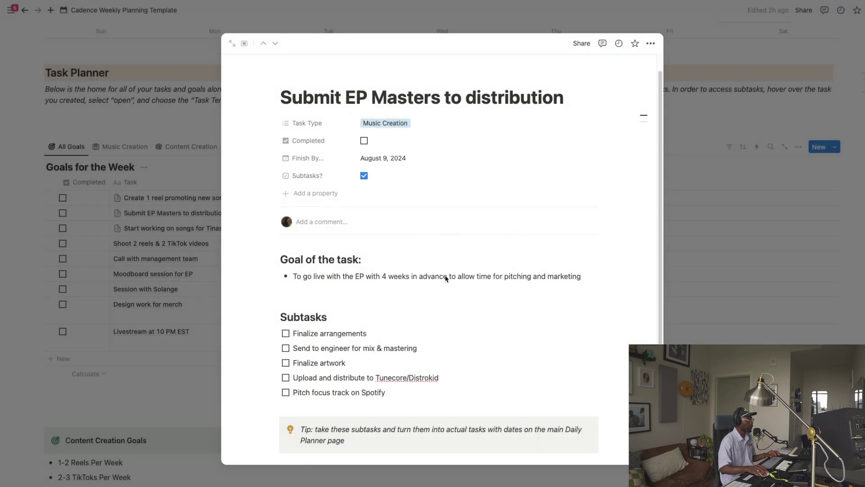
# Review the task's properties, goal, subtask checklist and the tip about turning subtasks into dated tasks
pyautogui.scroll(-2, 384, 297)
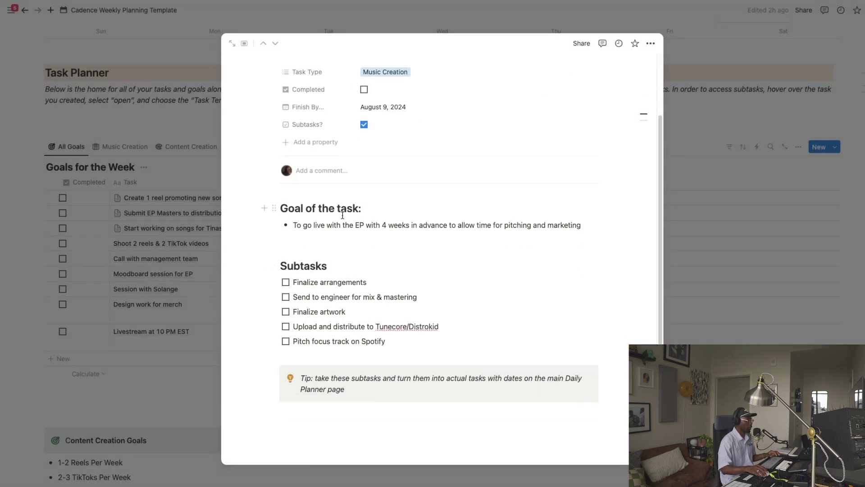
pyautogui.scroll(3, 333, 230)
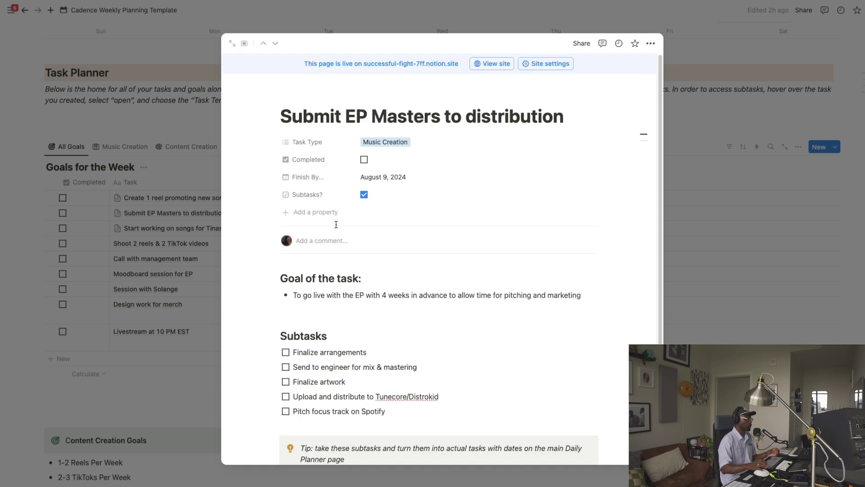
pyautogui.scroll(-1, 342, 234)
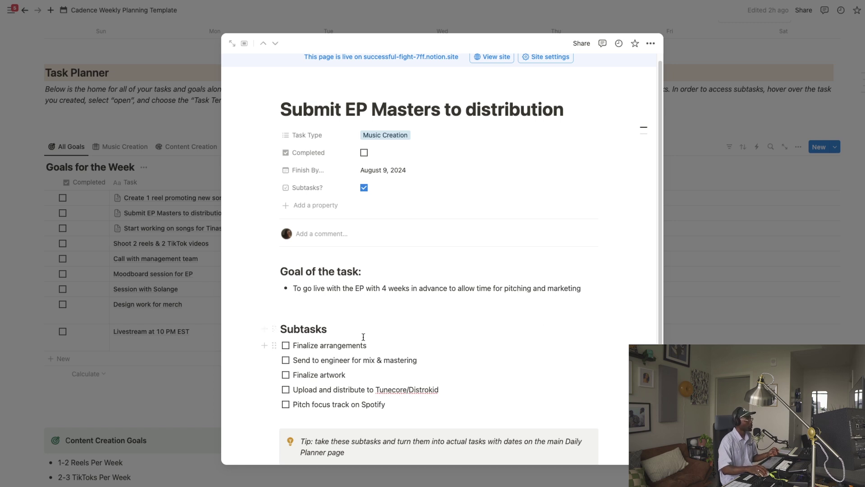
pyautogui.scroll(-3, 363, 337)
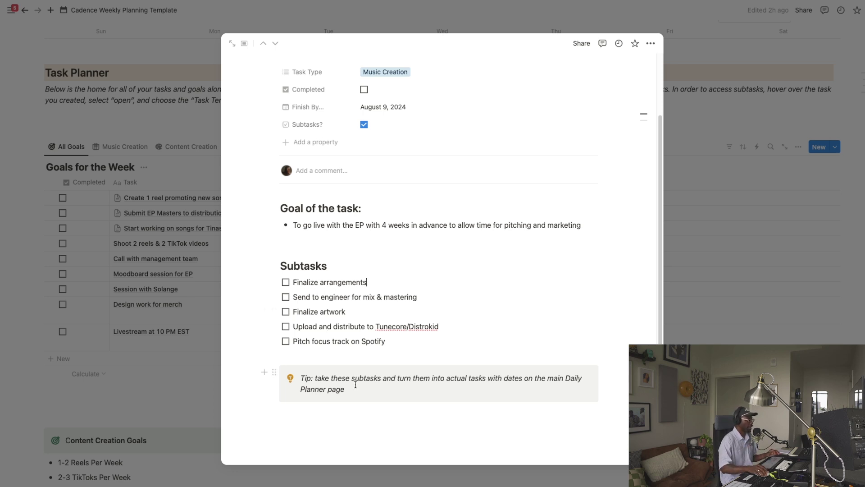
# Copy the "Finalize arrangements" subtask text and return to the Goals for the Week table
pyautogui.tripleClick(318, 281)
pyautogui.hotkey('ctrl', 'c')
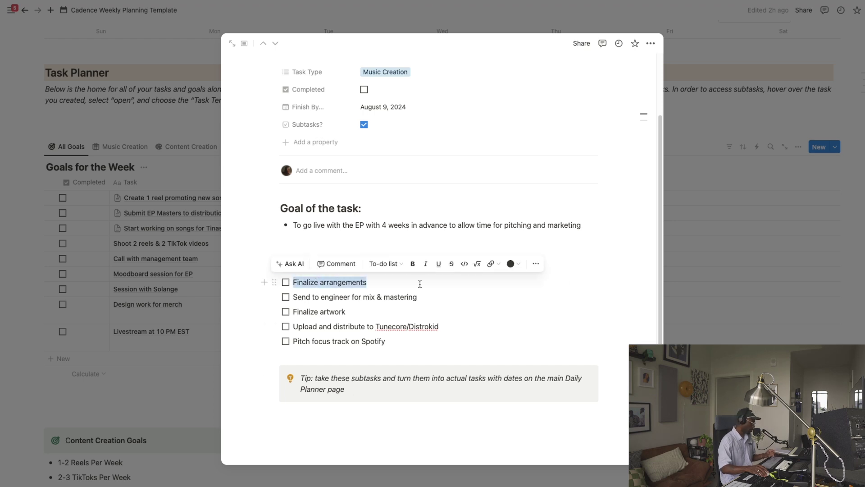
pyautogui.click(159, 324)
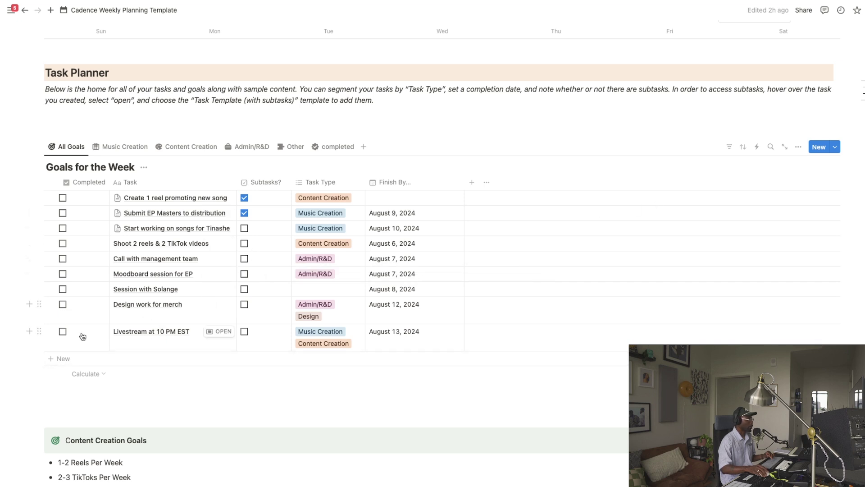
# Create a task in Goals for the Week from Task Template (no subtasks) and paste "Finalize arrangements" as its title
pyautogui.click(71, 359)
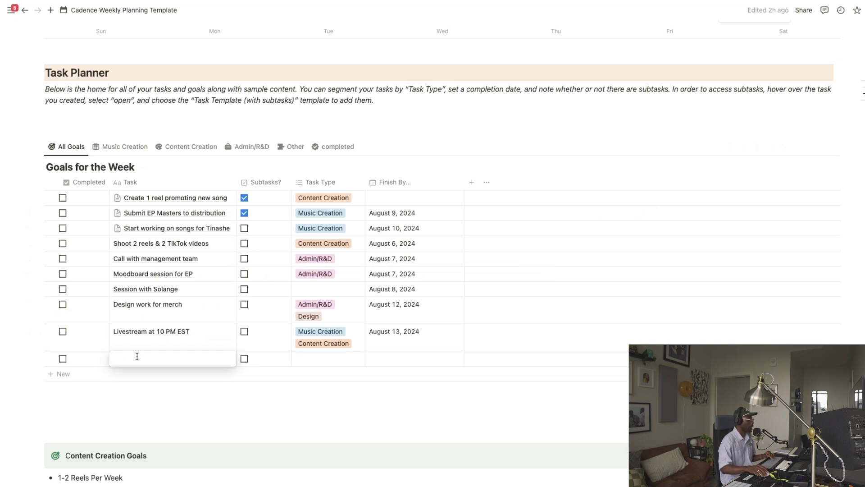
pyautogui.press('Escape')
pyautogui.click(836, 149)
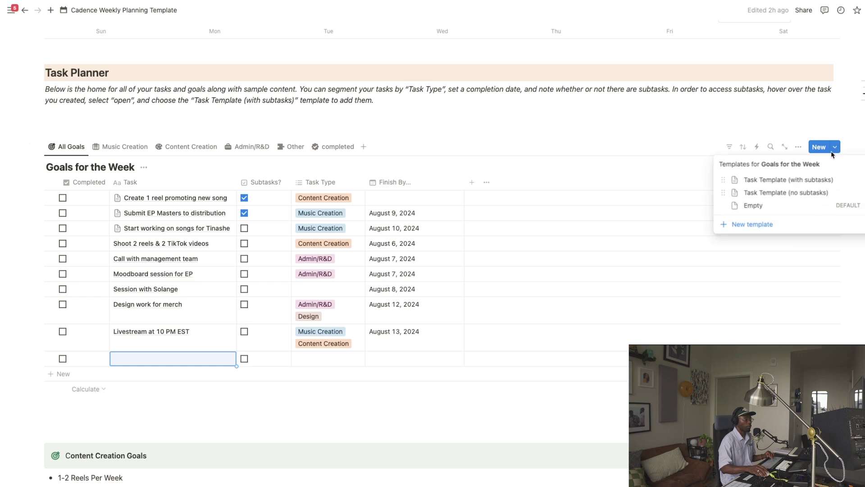
pyautogui.click(789, 195)
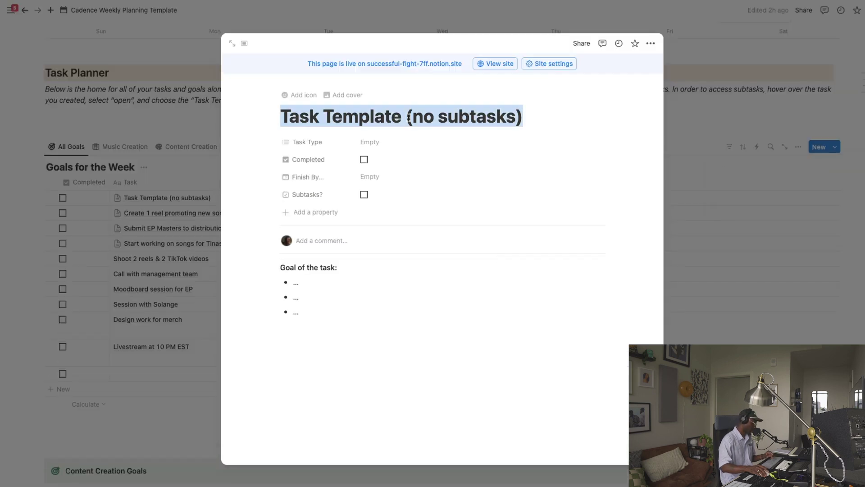
pyautogui.hotkey('ctrl', 'v')
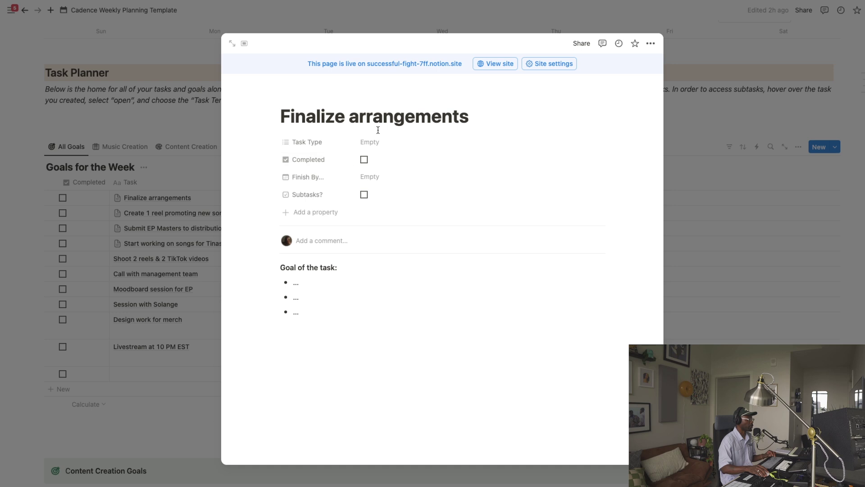
# Set the Finalize arrangements task's Task Type to Music Creation and its Finish By date to August 6, 2024
pyautogui.click(370, 142)
pyautogui.click(393, 173)
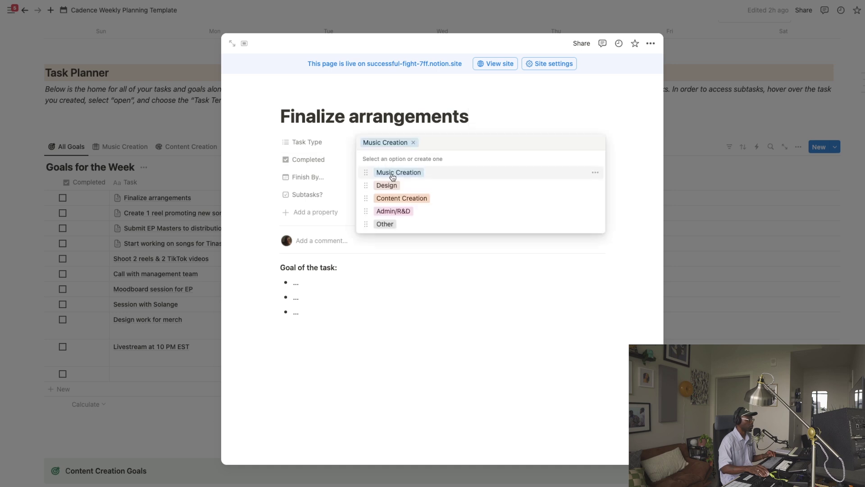
pyautogui.press('Escape')
pyautogui.click(368, 180)
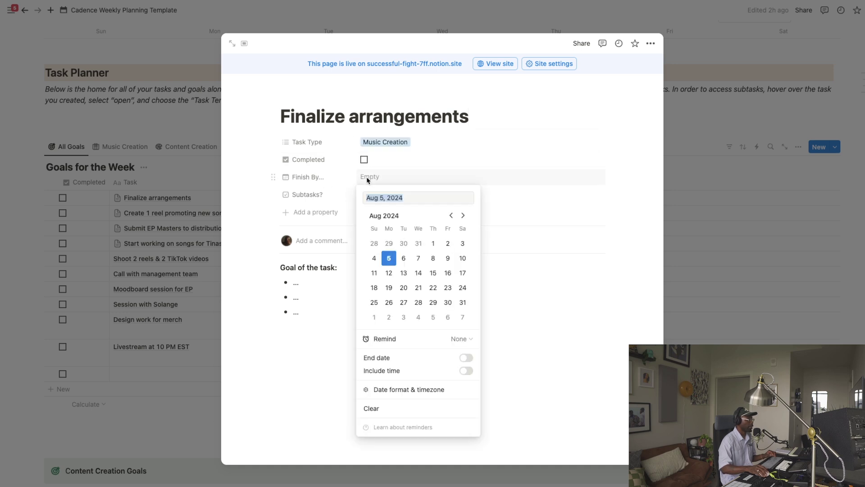
pyautogui.click(404, 259)
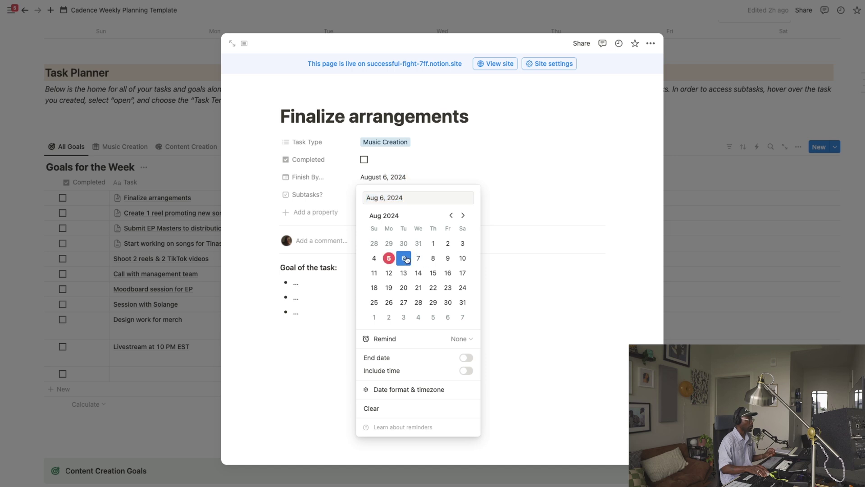
# Try marking the Finalize arrangements task as having subtasks
pyautogui.click(566, 239)
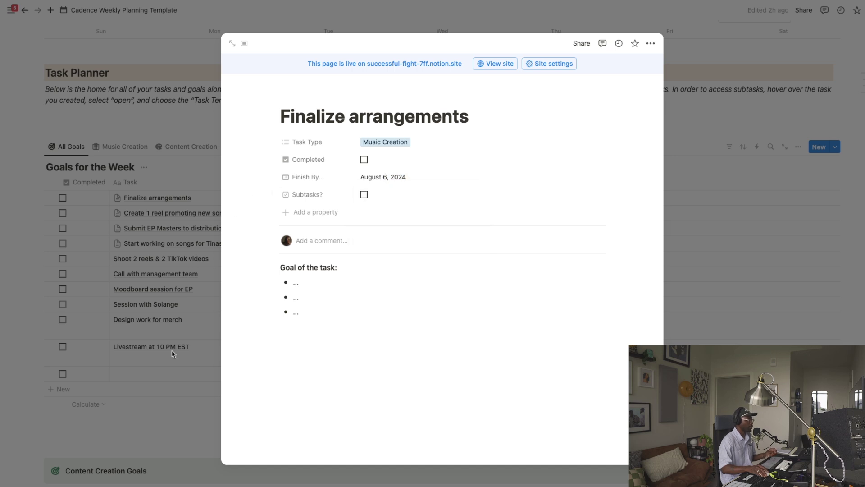
pyautogui.click(364, 194)
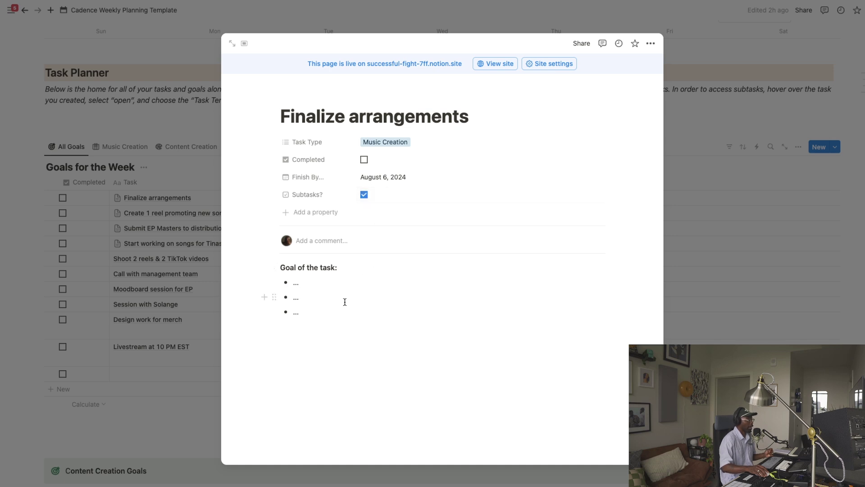
pyautogui.click(364, 194)
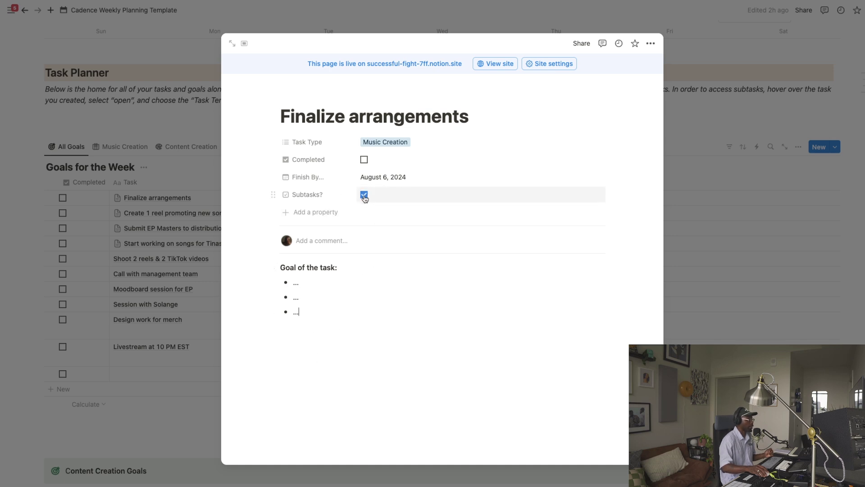
# Cut the title "Finalize arrangements" out of the task without subtasks and close its page
pyautogui.moveTo(468, 116); pyautogui.dragTo(281, 116)
pyautogui.press('super+c')
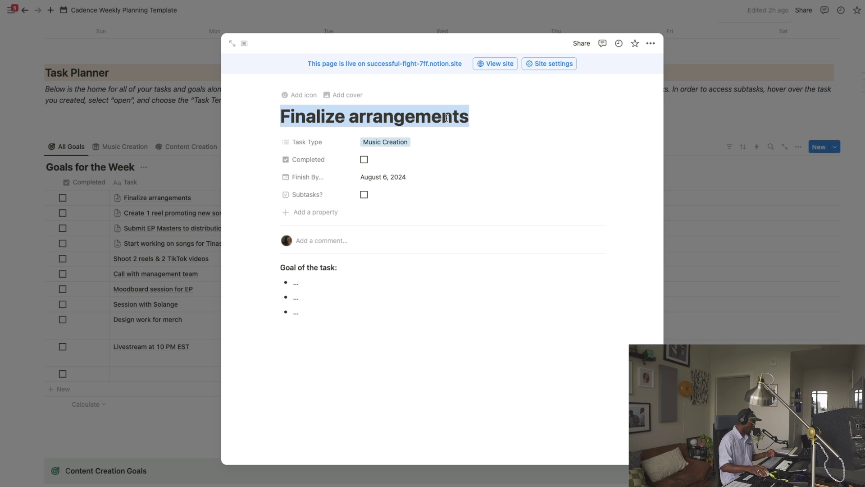
pyautogui.press('BackSpace')
pyautogui.click(650, 43)
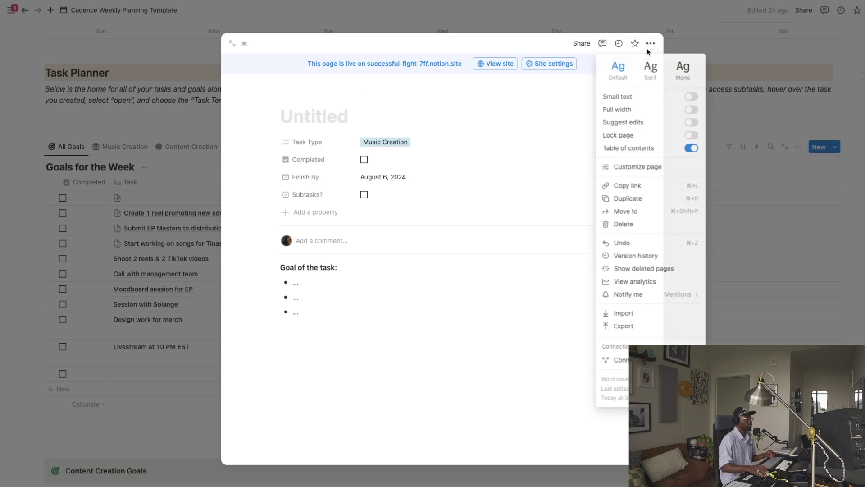
pyautogui.click(720, 218)
pyautogui.click(720, 218)
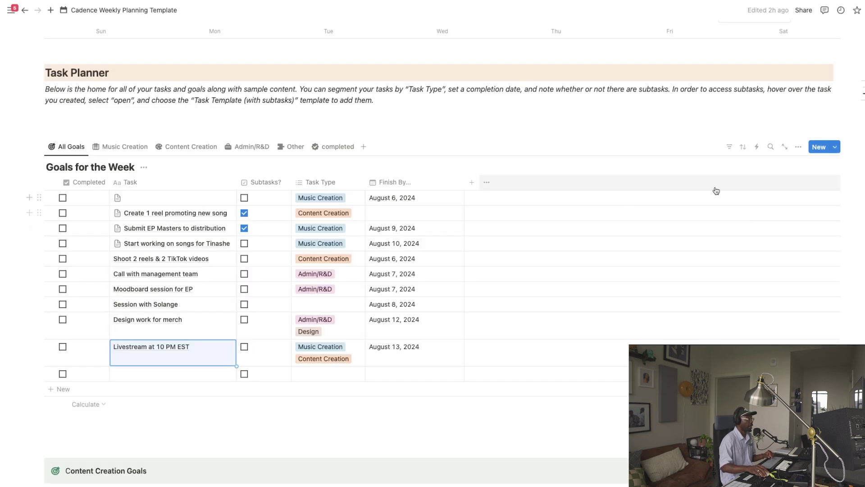
# Create a task in Goals for the Week from Task Template (with subtasks) and paste "Finalize arrangements" as its title
pyautogui.click(834, 147)
pyautogui.click(790, 180)
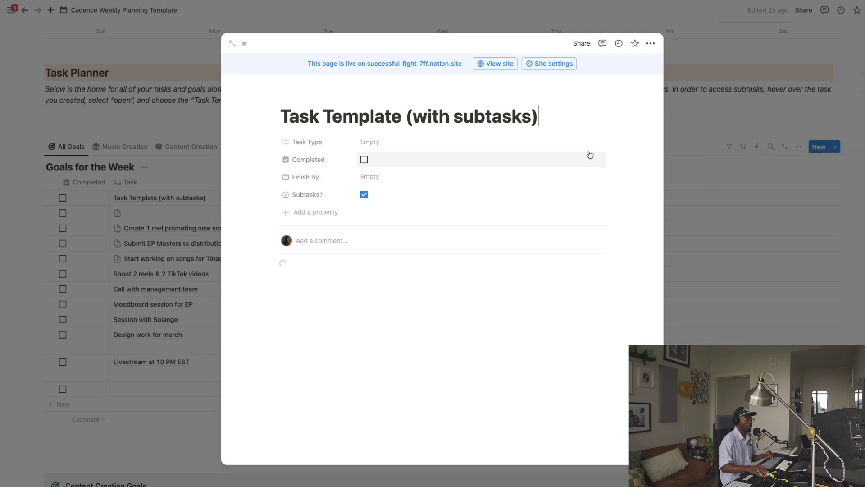
pyautogui.tripleClick(434, 117)
pyautogui.press('super+v')
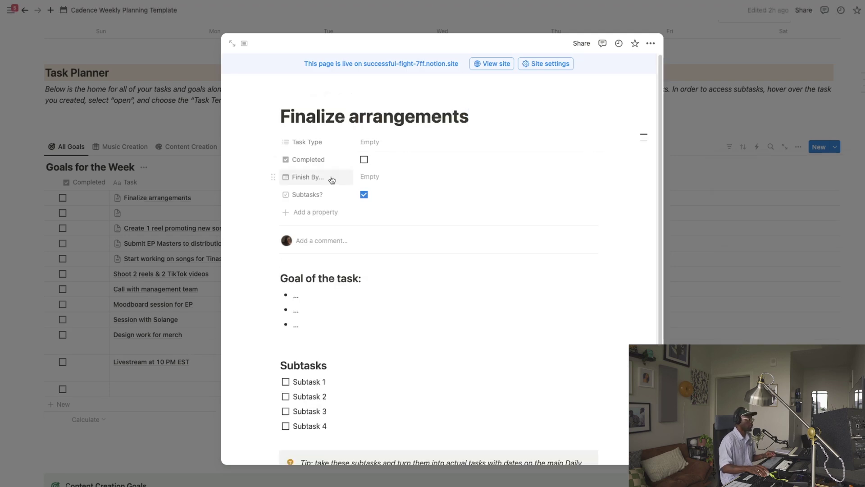
# Replace the placeholder subtasks with "Track 1", "Track 2..." and "Track 3 - rework drums", and close the task page
pyautogui.moveTo(336, 425); pyautogui.dragTo(295, 384)
pyautogui.write('Ttr')
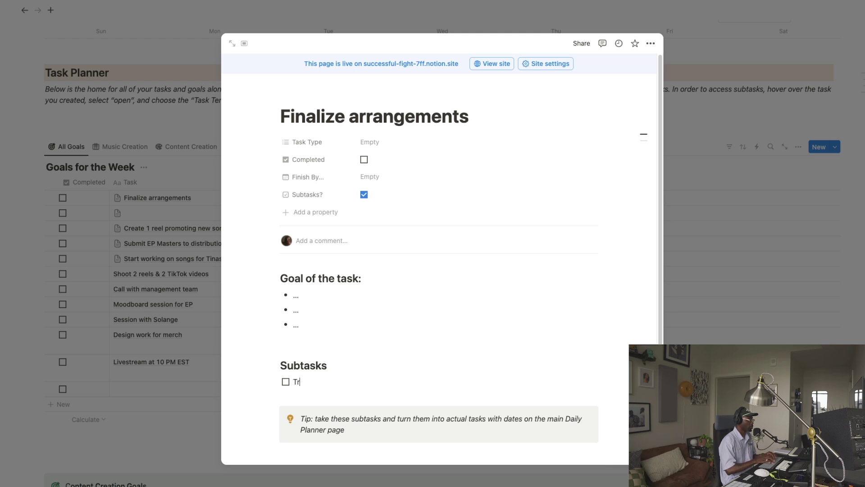
pyautogui.write('ack 1')
pyautogui.press('Return')
pyautogui.write('Track 2')
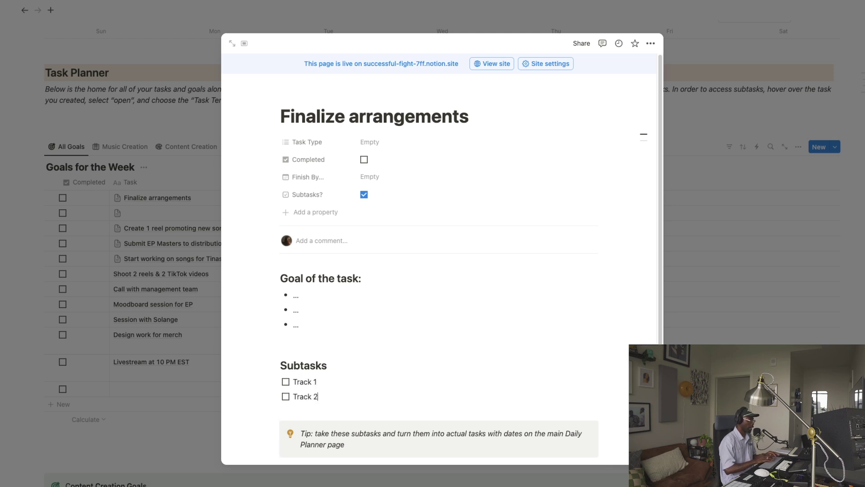
pyautogui.write('...')
pyautogui.press('Return')
pyautogui.write('Track 3 - rew')
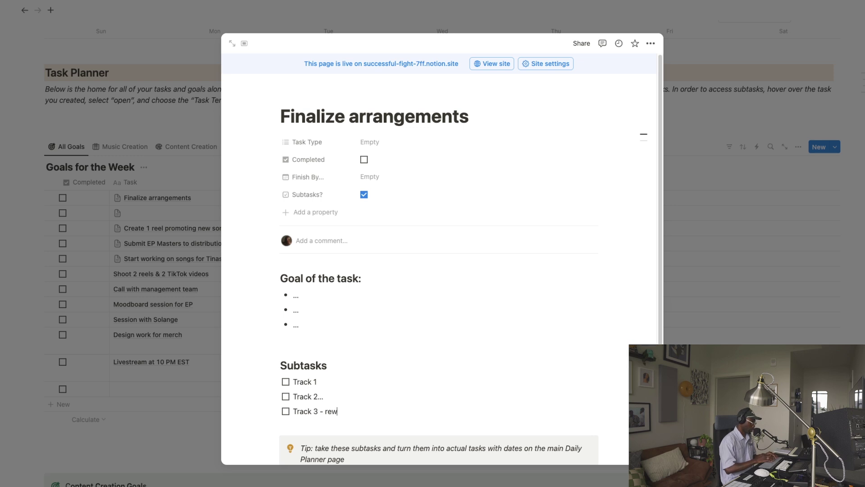
pyautogui.write('ork drums')
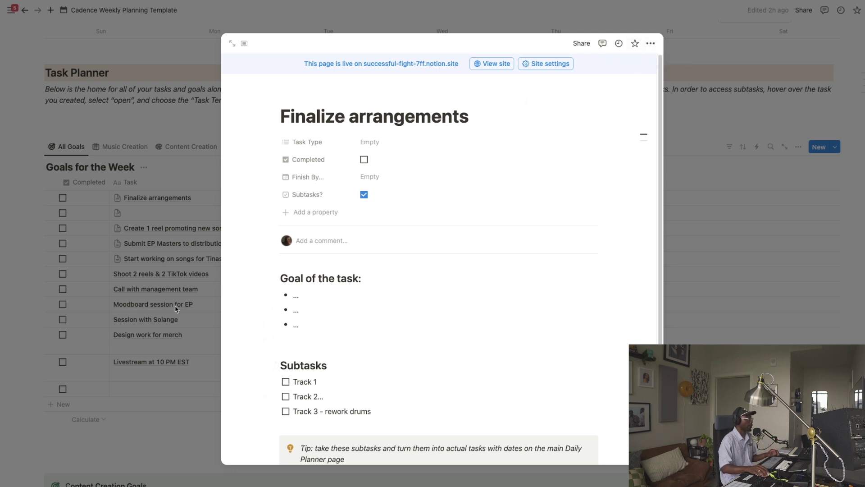
pyautogui.click(198, 345)
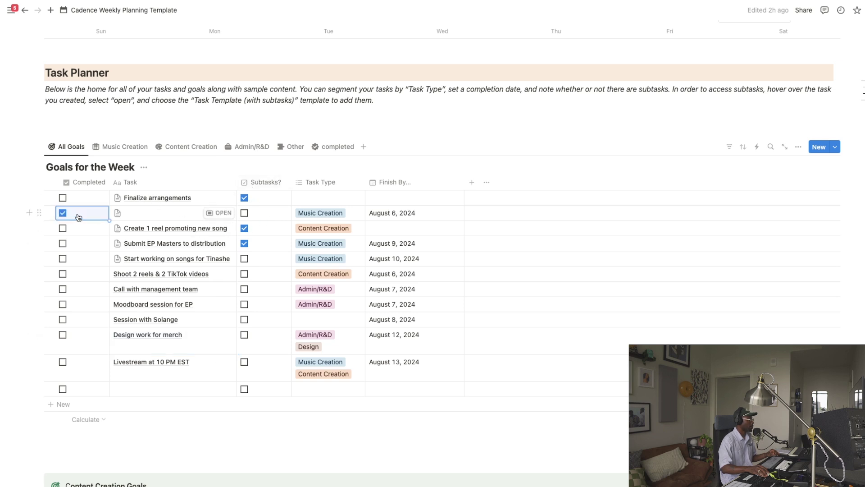
# Delete the two untitled task rows from the Goals for the Week table
pyautogui.click(51, 213)
pyautogui.click(50, 389)
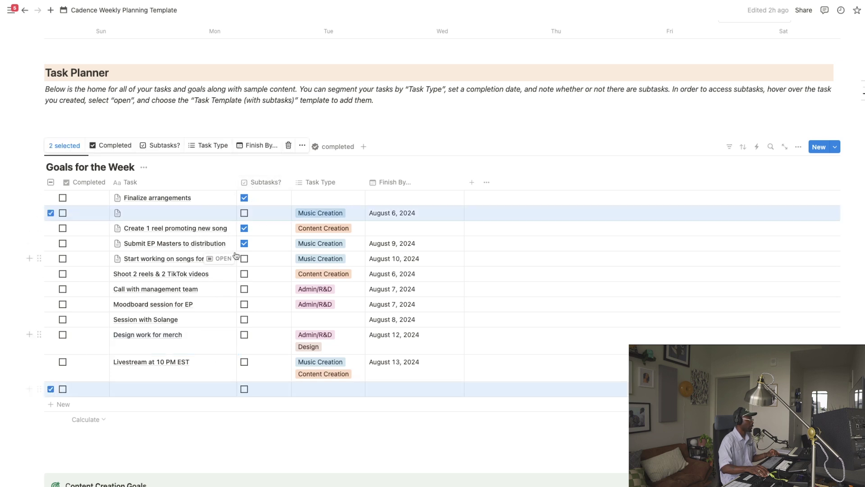
pyautogui.click(288, 145)
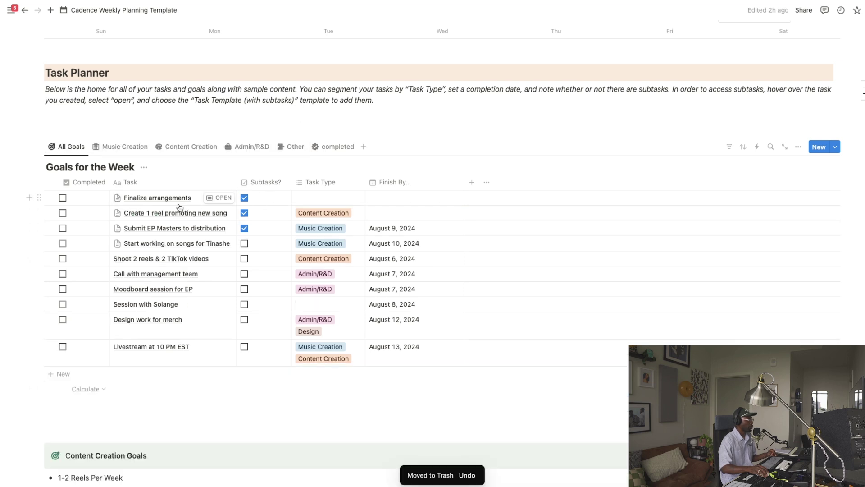
# Set the Finalize arrangements row's Task Type to Music Creation and its Finish By date to August 6, 2024
pyautogui.click(322, 199)
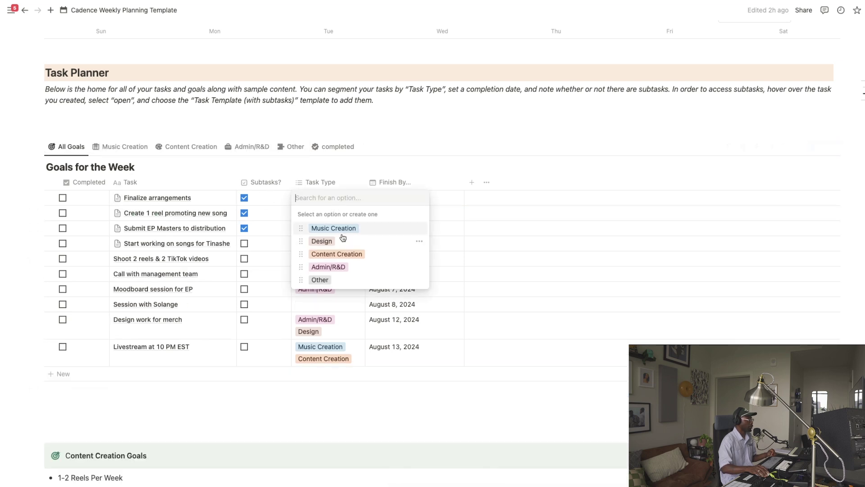
pyautogui.click(342, 228)
pyautogui.click(423, 201)
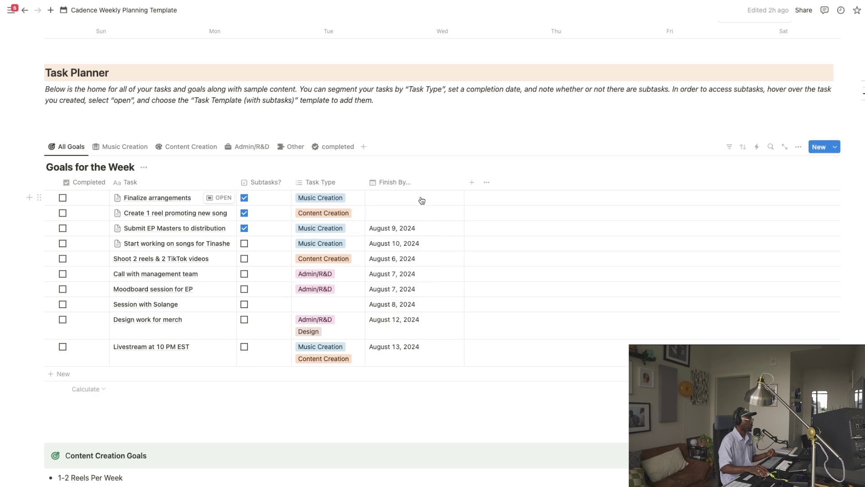
pyautogui.click(411, 279)
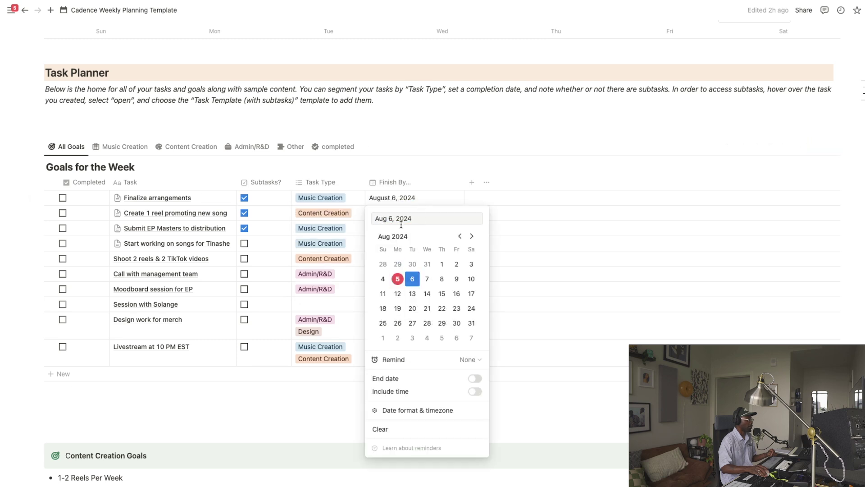
pyautogui.click(431, 150)
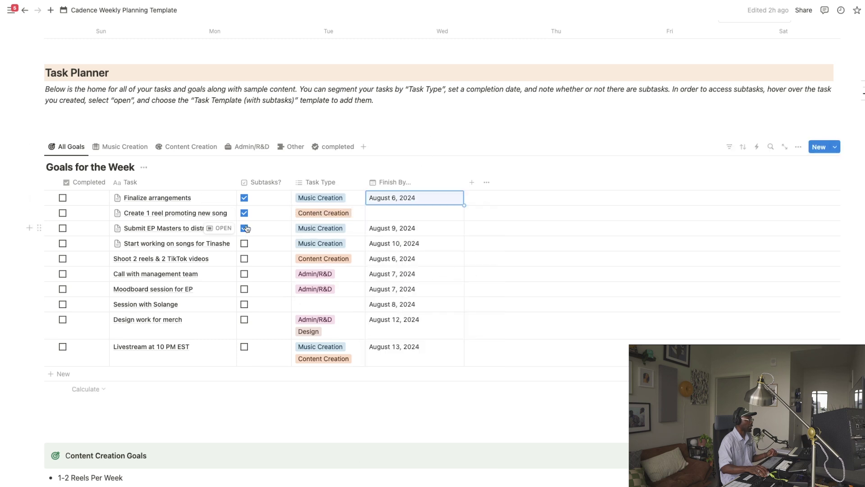
# Check the Week at a Glance calendar, and view the template choices in the reels, moodboard, management call and merch design task pages
pyautogui.scroll(6, 246, 229)
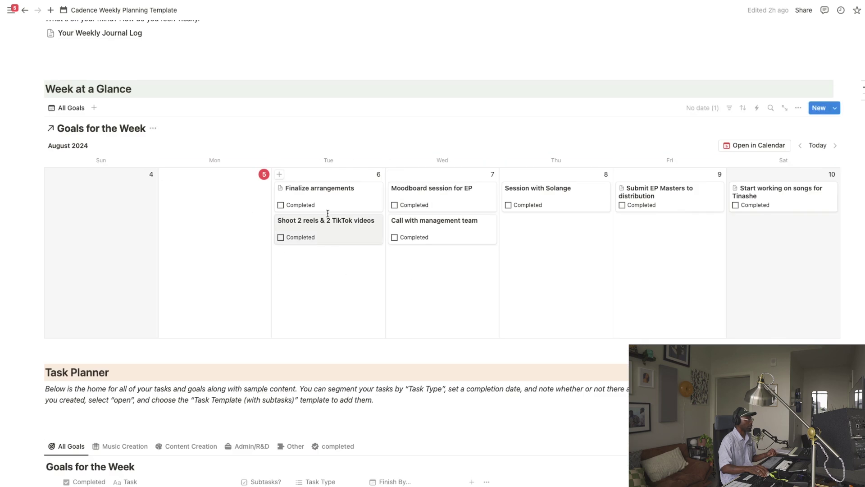
pyautogui.scroll(-4, 331, 198)
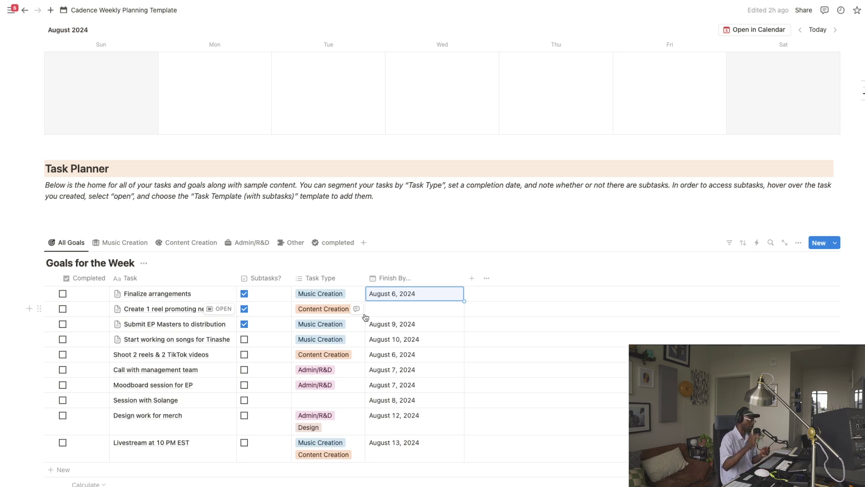
pyautogui.click(224, 354)
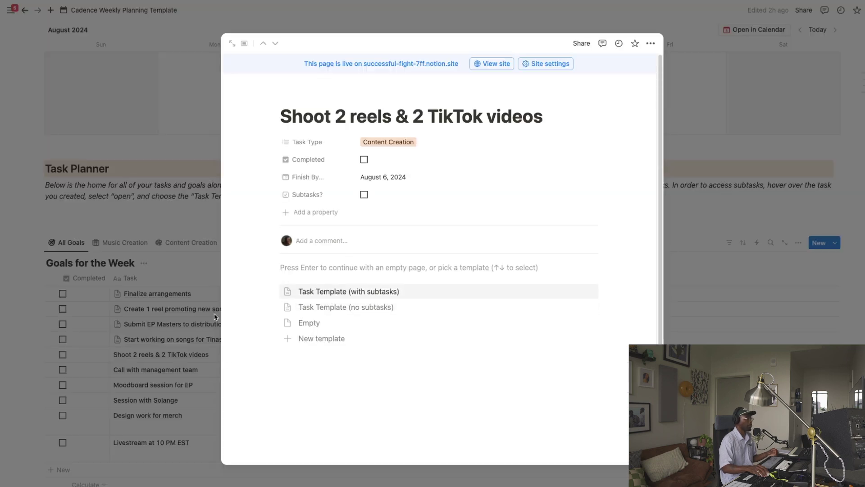
pyautogui.click(187, 388)
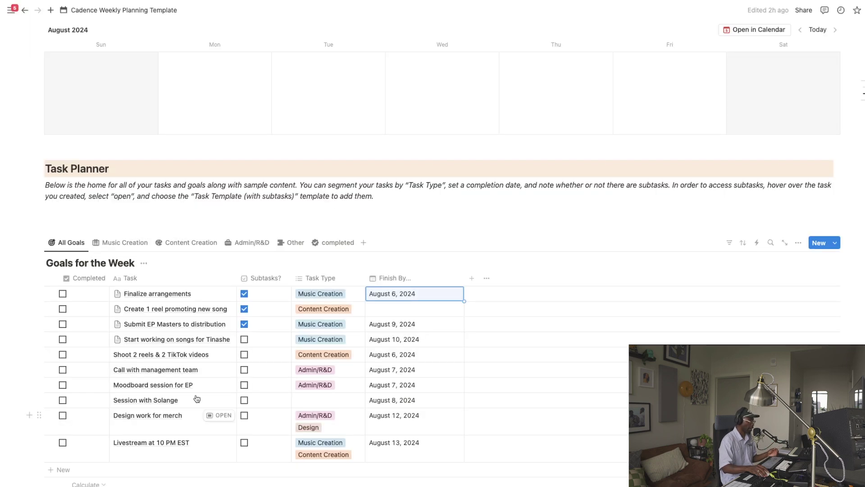
pyautogui.click(219, 385)
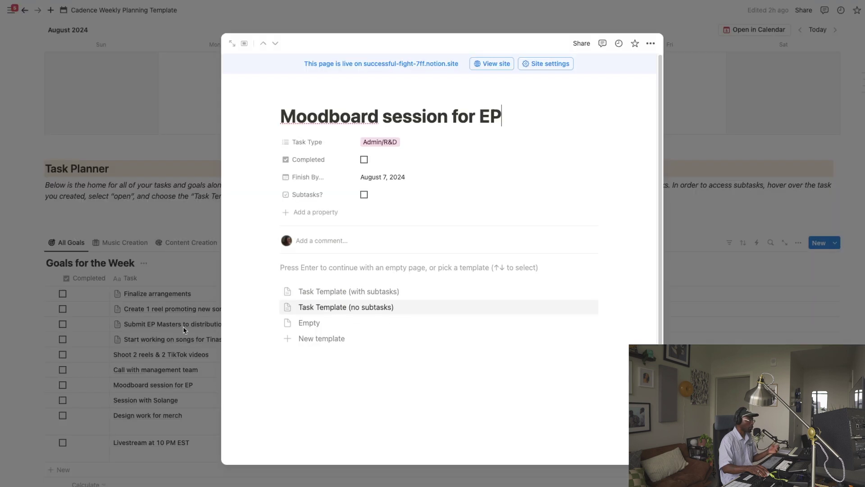
pyautogui.click(131, 383)
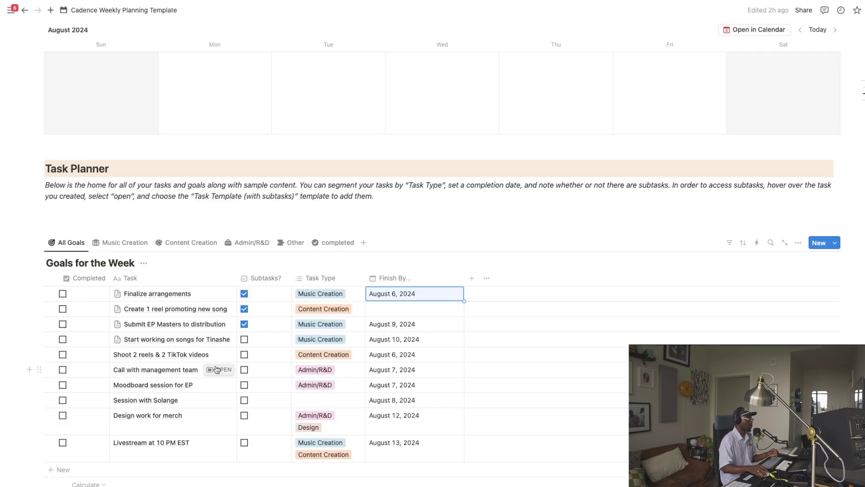
pyautogui.click(219, 369)
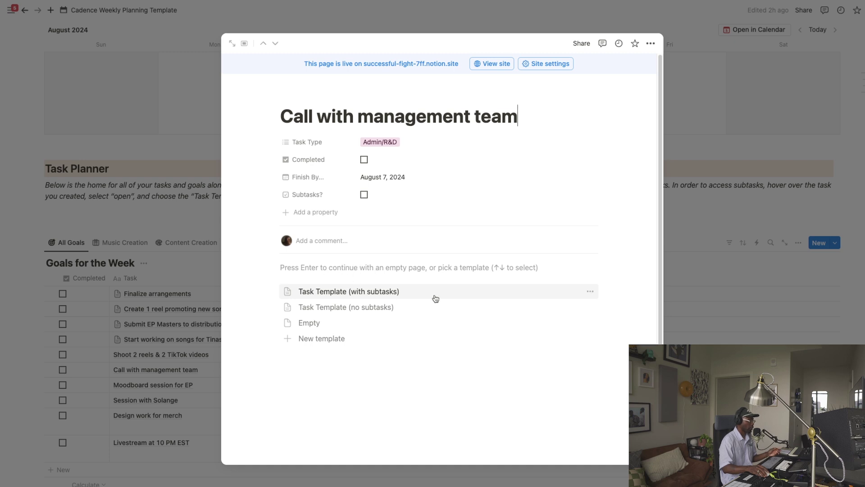
pyautogui.click(163, 325)
pyautogui.click(215, 418)
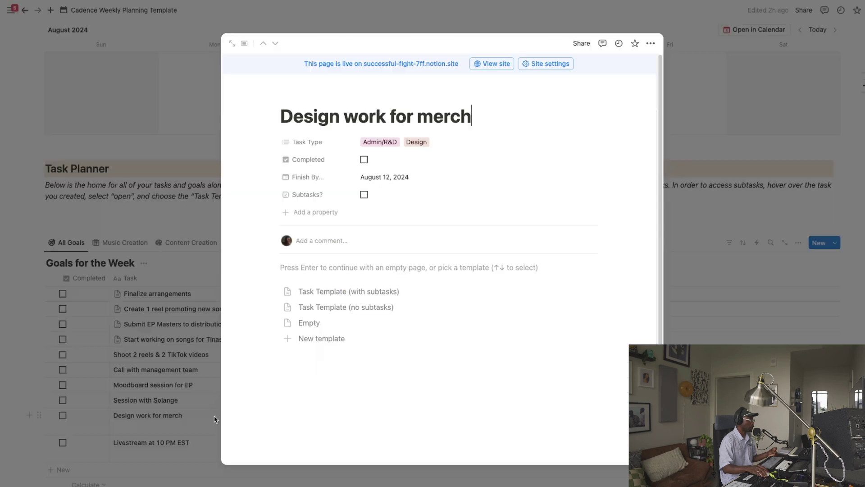
pyautogui.click(147, 371)
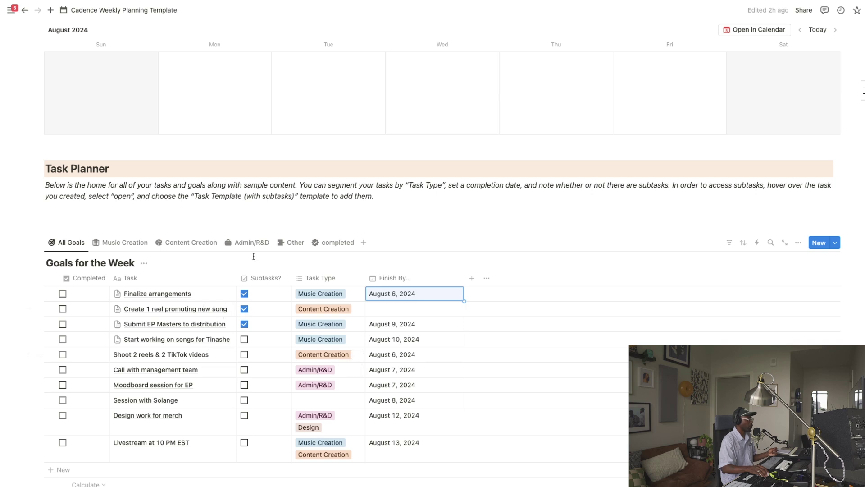
# Look through the Music Creation, Content Creation and completed views of Goals for the Week, and return to All Goals
pyautogui.click(124, 244)
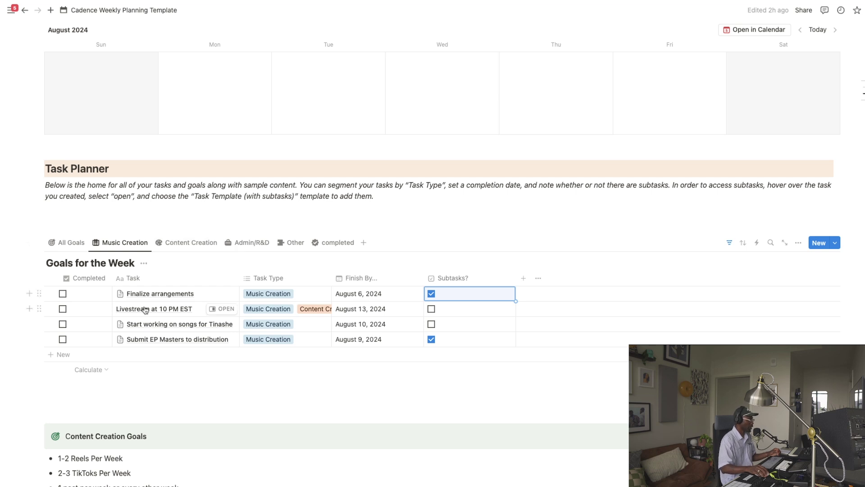
pyautogui.click(179, 244)
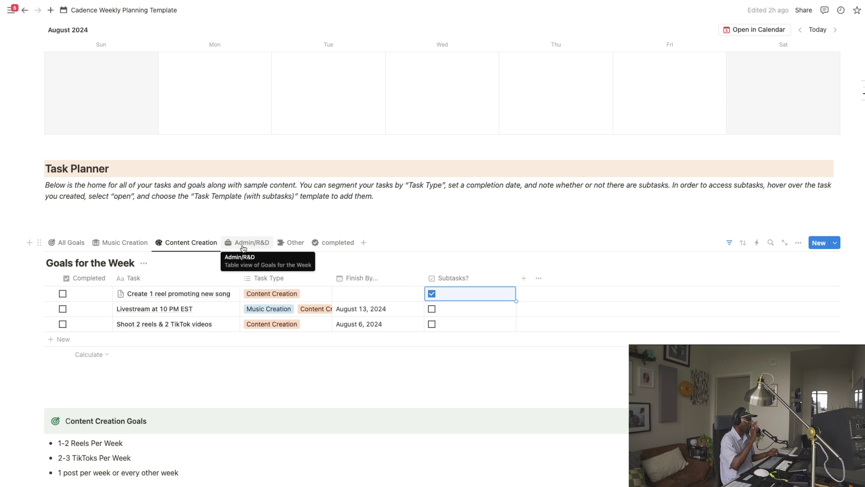
pyautogui.click(321, 244)
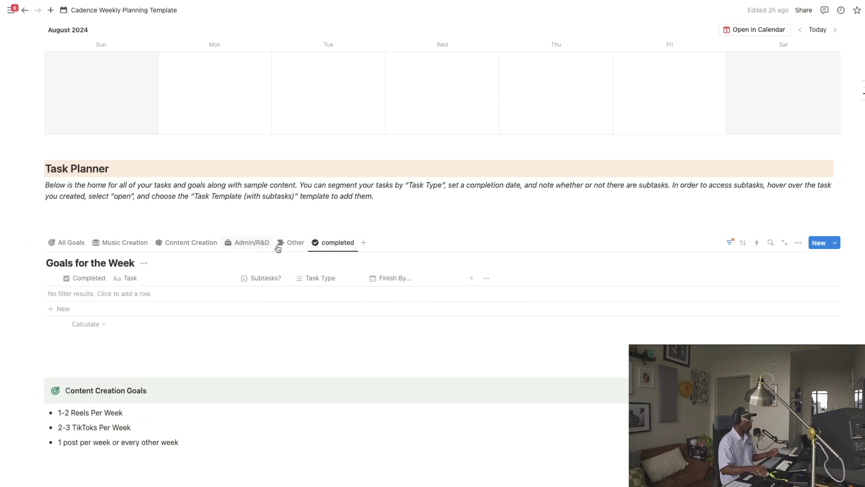
pyautogui.click(67, 242)
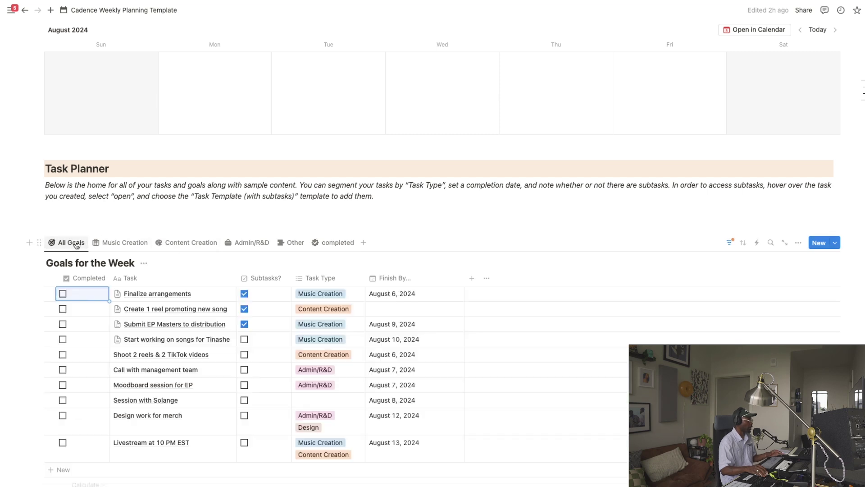
# Mark the Finalize arrangements task as completed, check it in the completed view, and return to All Goals
pyautogui.click(63, 295)
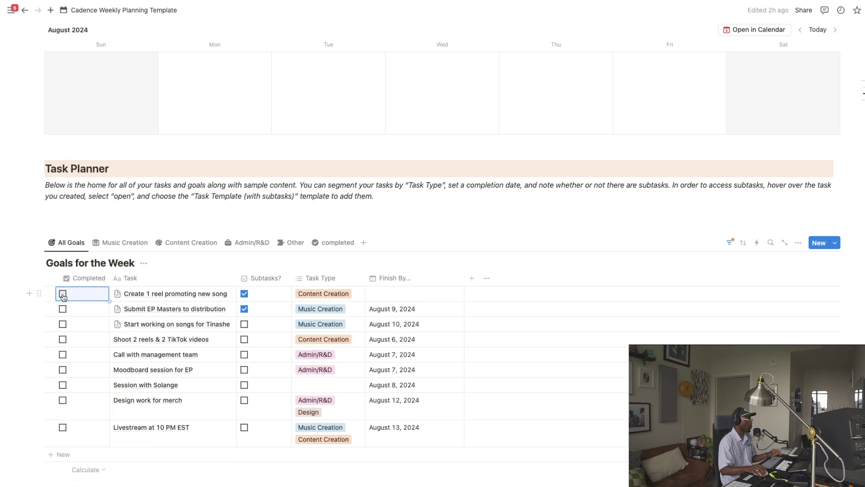
pyautogui.click(336, 243)
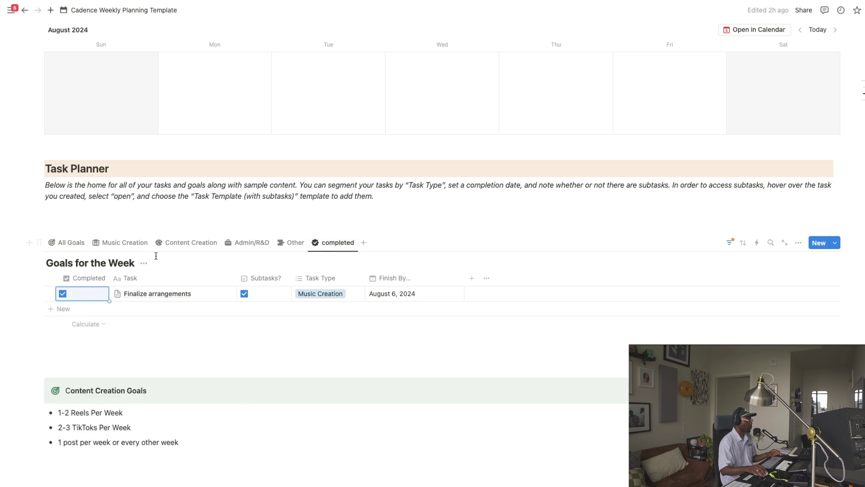
pyautogui.click(67, 242)
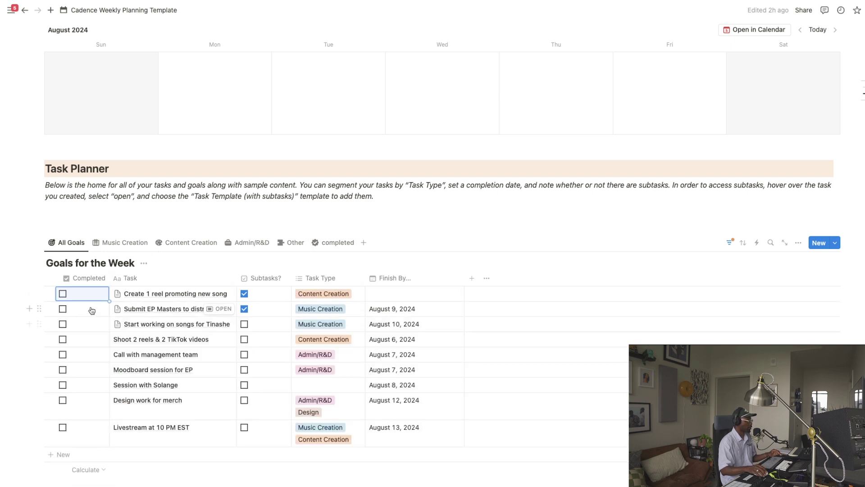
# Mark the Moodboard session for EP task as completed in Goals for the Week and open the completed view
pyautogui.click(62, 370)
pyautogui.click(327, 251)
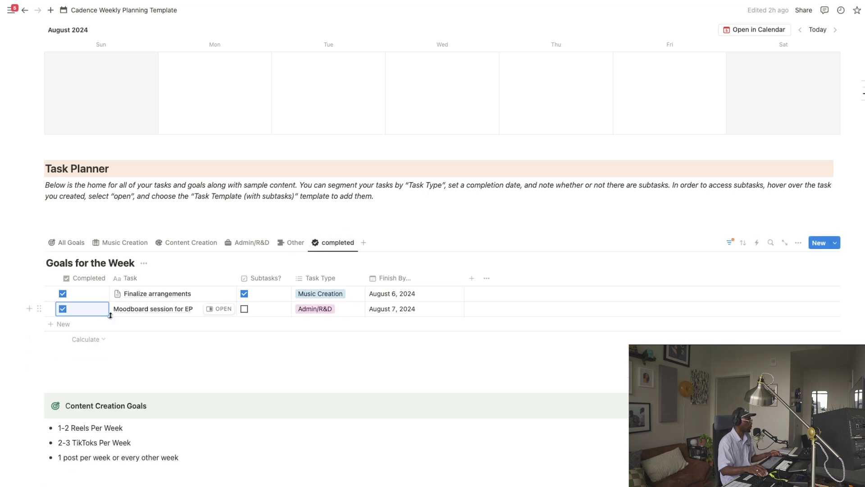
# Check off Finalize arrangements, Moodboard session for EP and Call with management team in the Week at a Glance calendar, and check the completed view
pyautogui.scroll(5, 406, 225)
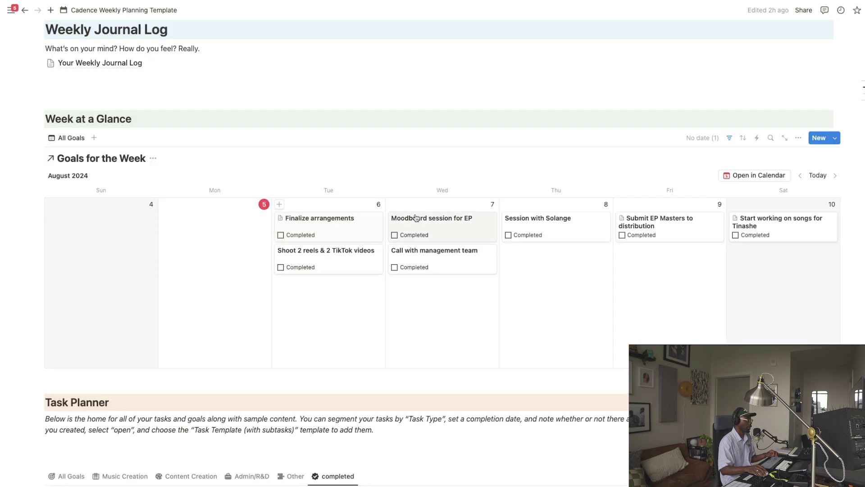
pyautogui.click(281, 235)
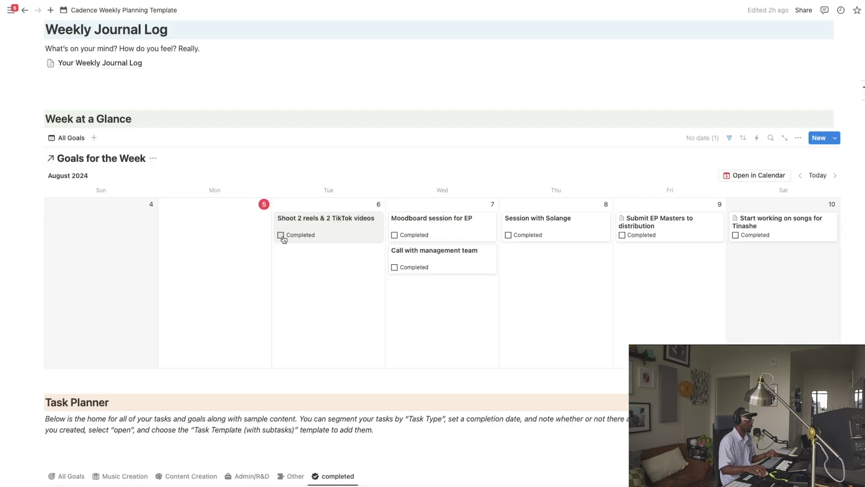
pyautogui.click(394, 235)
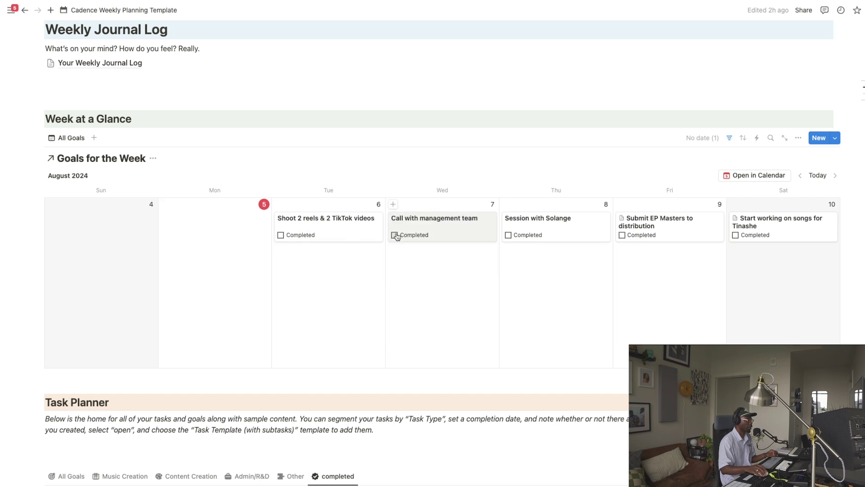
pyautogui.click(395, 235)
pyautogui.scroll(-3, 396, 233)
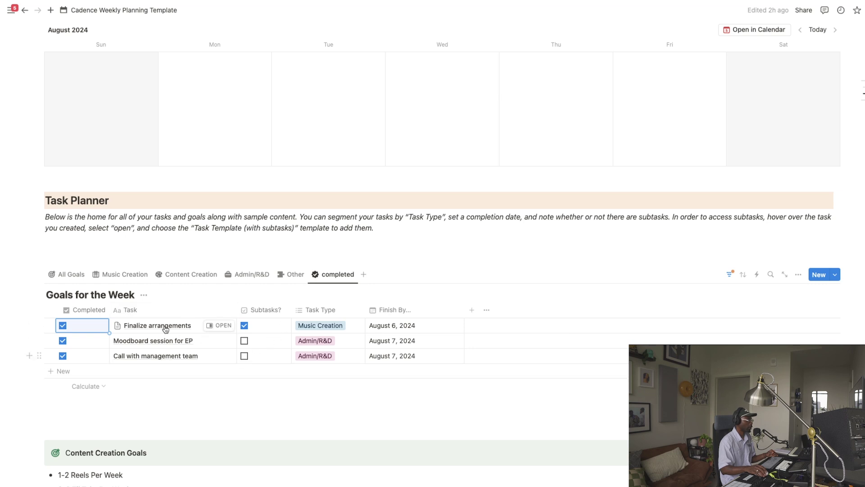
# Check which tasks remain in the Week at a Glance calendar, and view All Goals in the Task Planner
pyautogui.scroll(5, 266, 353)
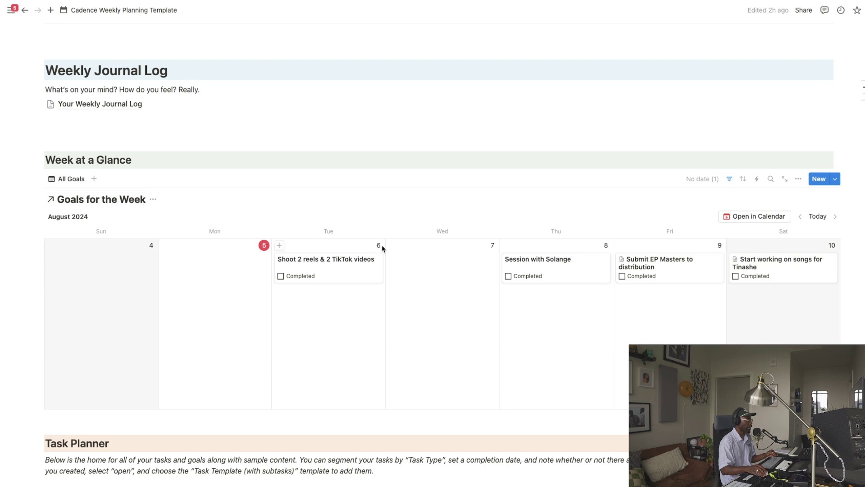
pyautogui.scroll(-4, 176, 318)
pyautogui.scroll(6, 243, 280)
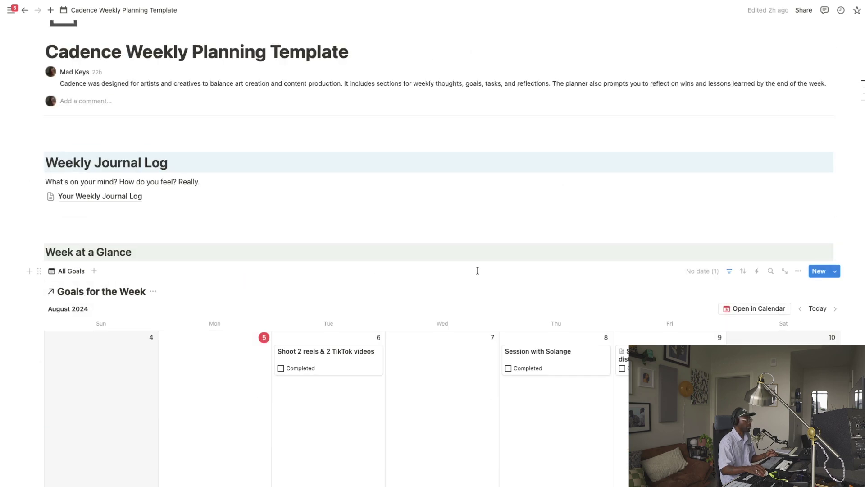
pyautogui.scroll(-1, 336, 261)
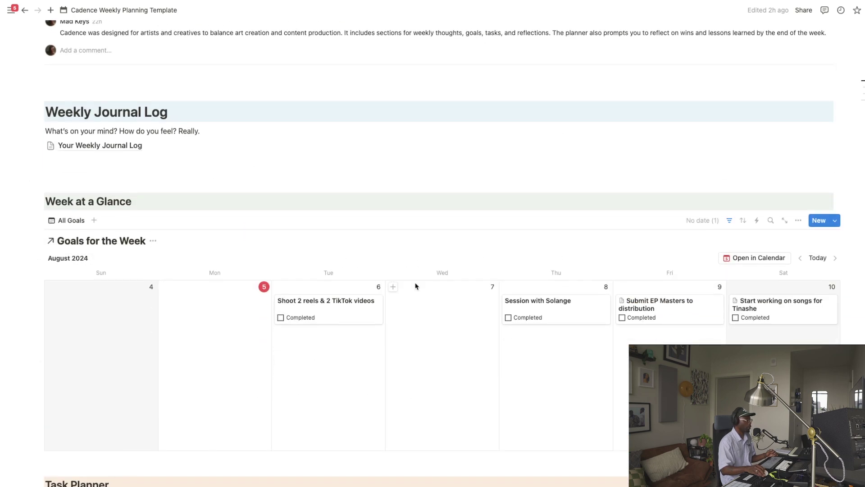
pyautogui.scroll(-6, 414, 285)
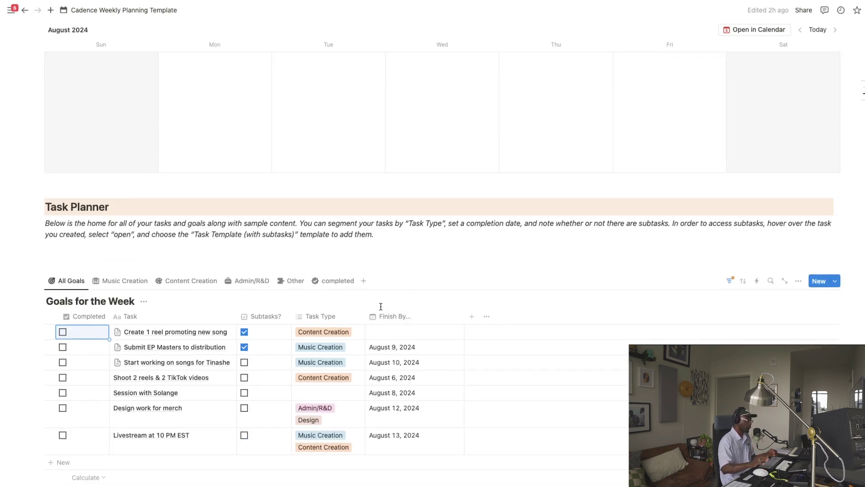
# Expand the "By the end of the week, I hope to..." and Wins sections under End of Week Reflection
pyautogui.scroll(-7, 419, 284)
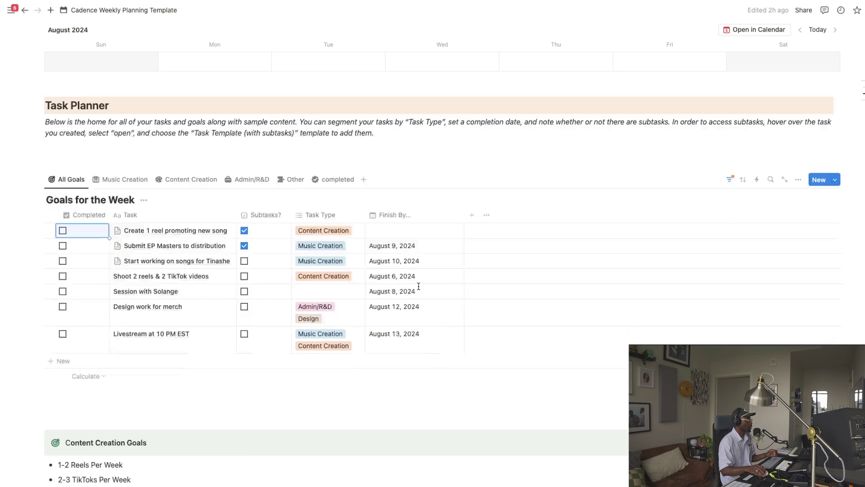
pyautogui.scroll(-2, 420, 290)
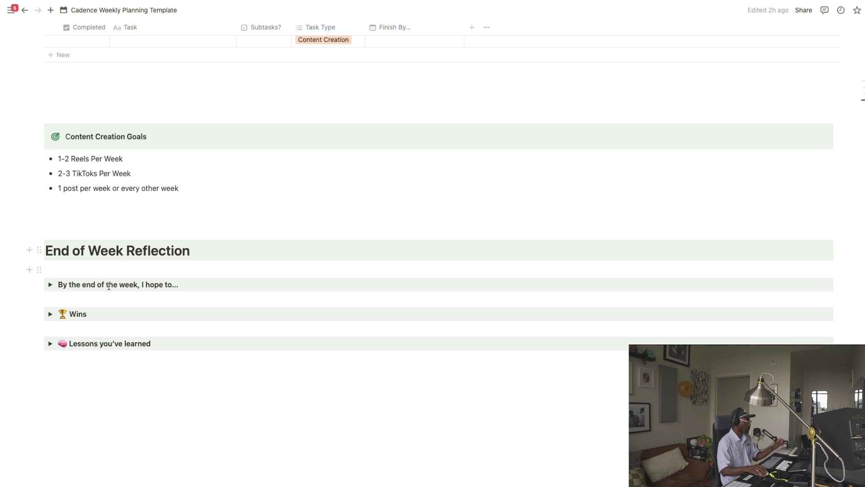
pyautogui.click(51, 285)
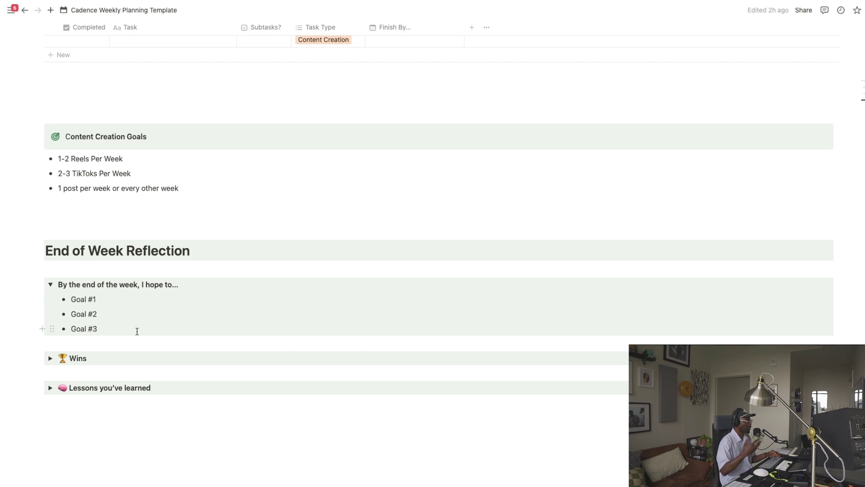
pyautogui.click(50, 358)
pyautogui.scroll(-3, 141, 337)
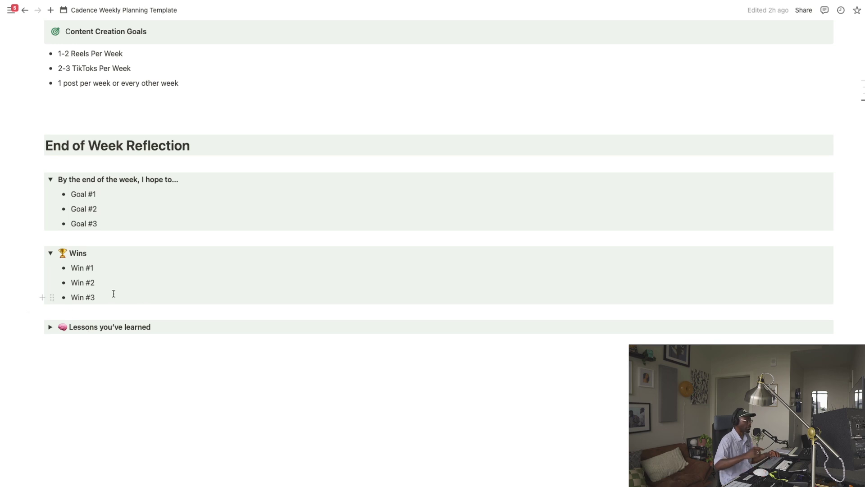
# Revisit the Goals for the Week tasks, and expand the Lessons you've learned section under End of Week Reflection
pyautogui.scroll(9, 90, 223)
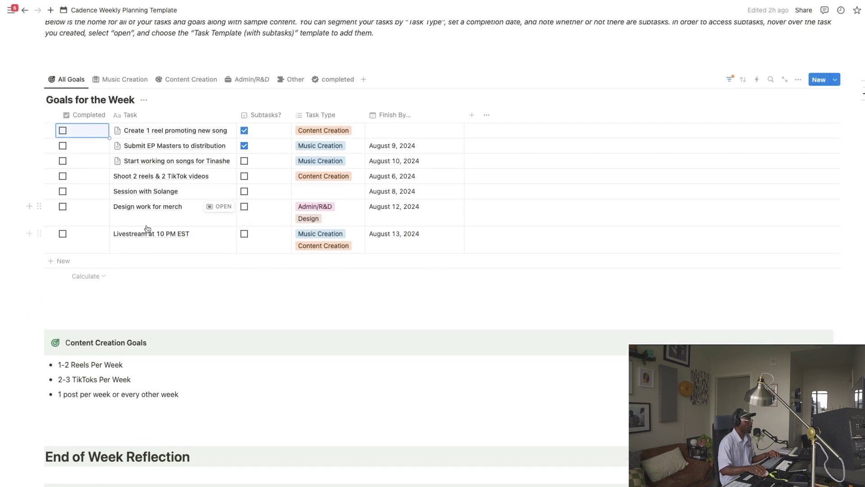
pyautogui.scroll(-6, 179, 282)
pyautogui.scroll(-3, 180, 284)
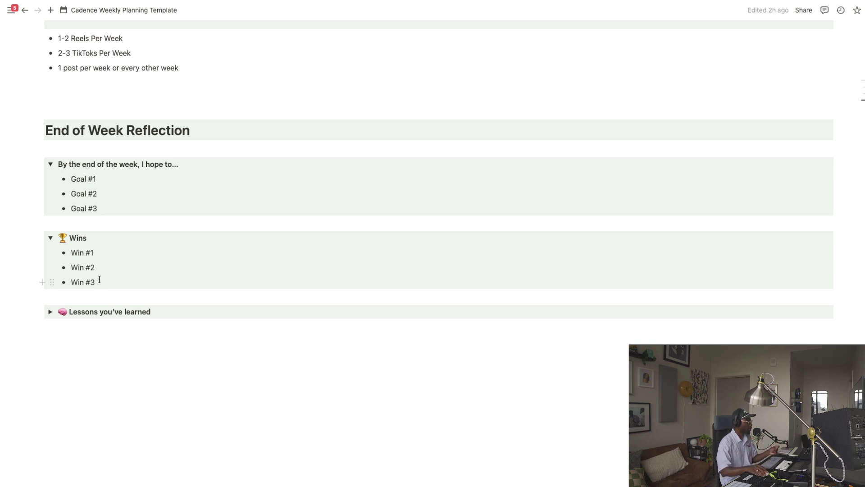
pyautogui.press('super+alt+t')
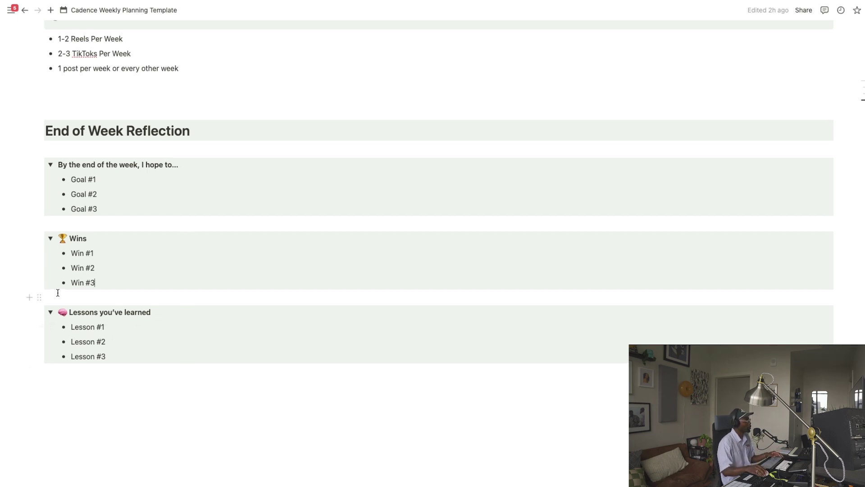
# Look back over the whole template, from End of Week Reflection up to the cover and the Weekly Journal Log
pyautogui.scroll(10, 58, 293)
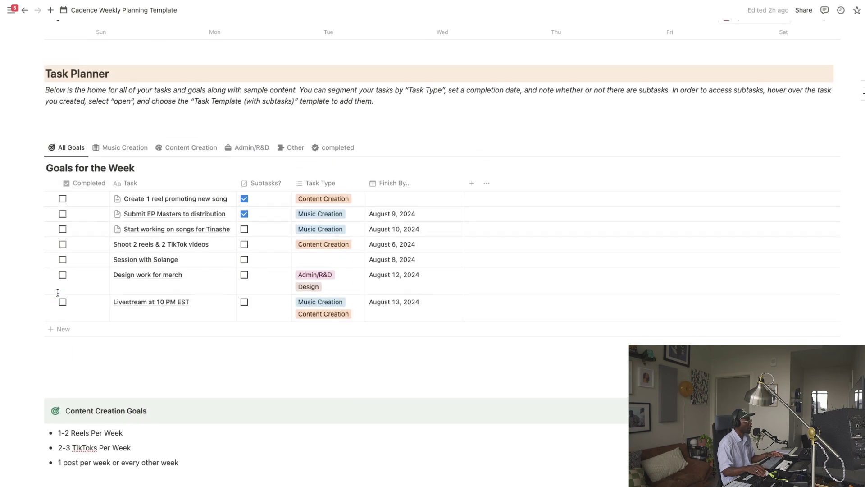
pyautogui.scroll(10, 57, 293)
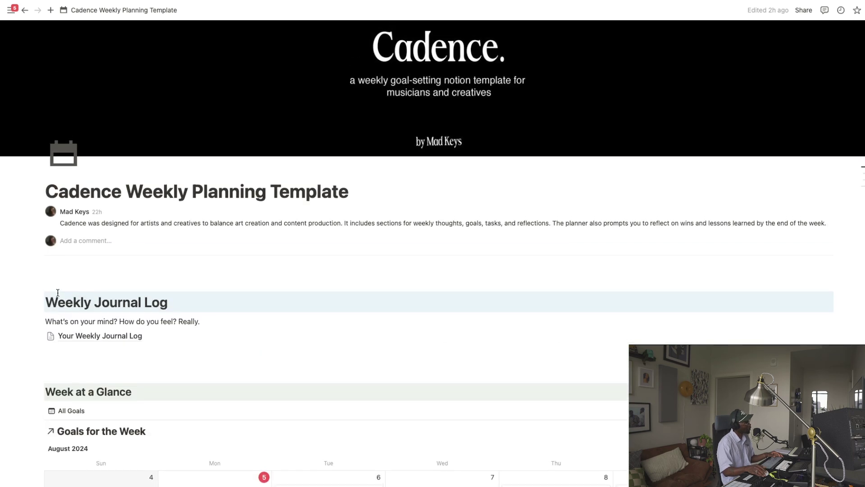
pyautogui.scroll(2, 57, 293)
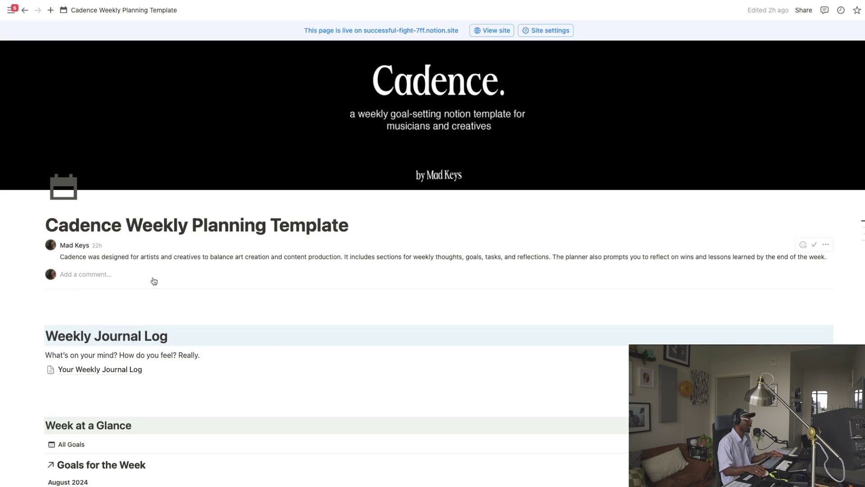
pyautogui.scroll(-3, 253, 264)
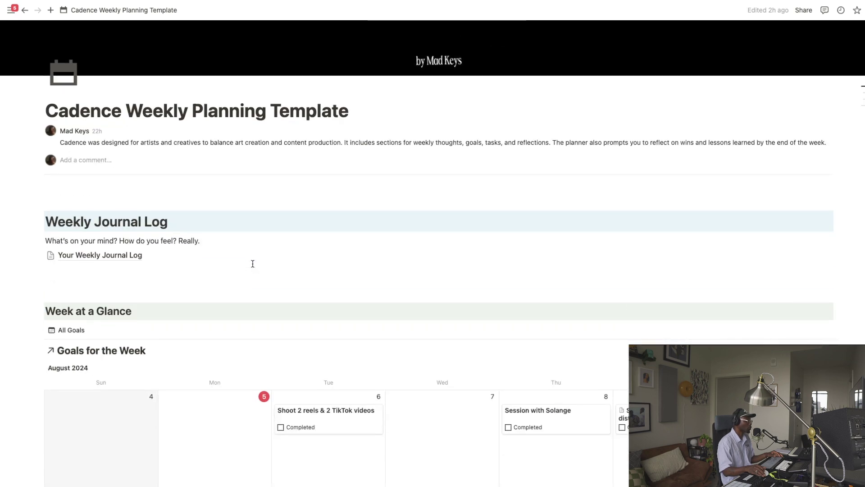